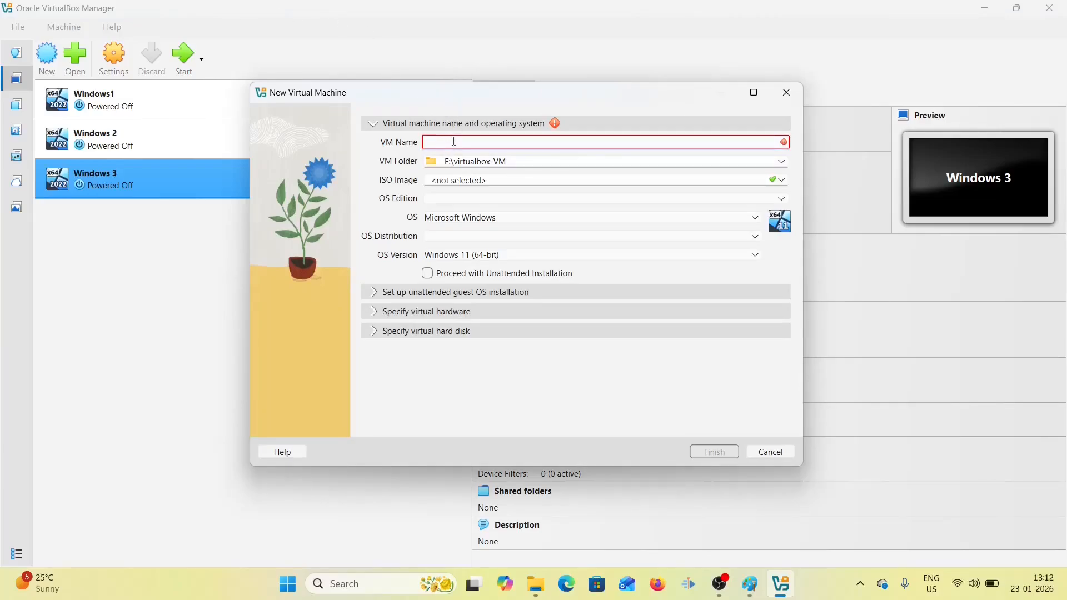
# - Enter pfsensefirewall as the new virtual machine's name
pyautogui.write('pf')
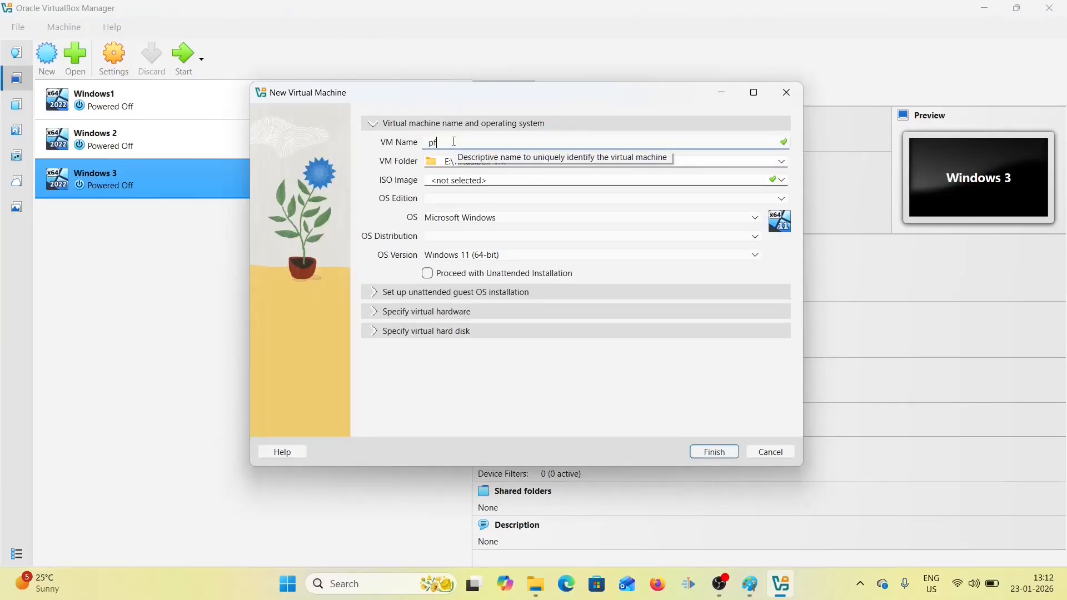
pyautogui.write('sensefirewall')
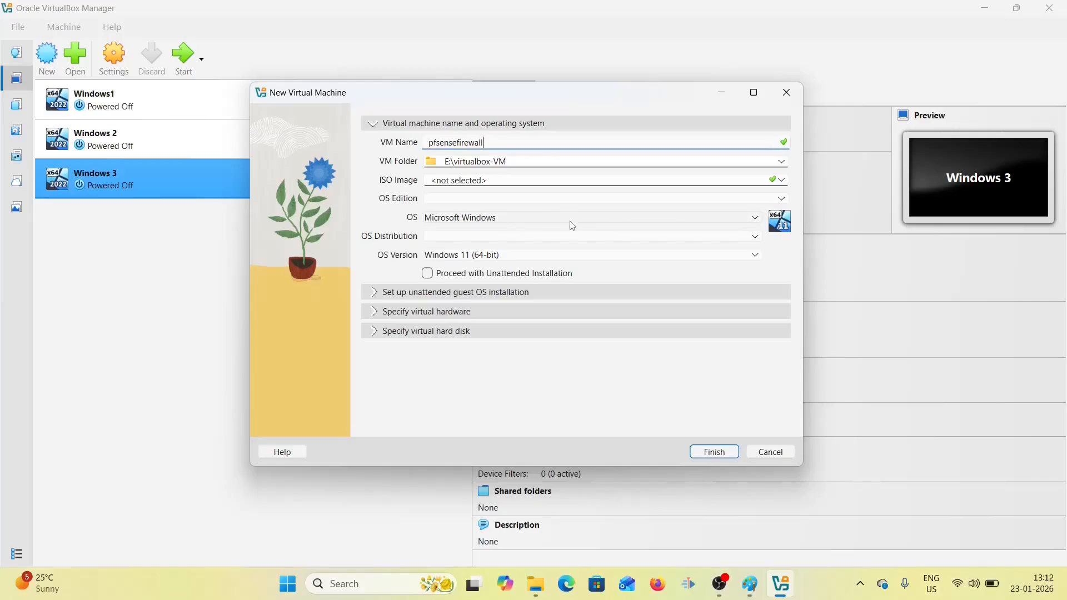
# - Choose Linux as the OS type and Ubuntu (64-bit) as the distribution
pyautogui.click(752, 223)
pyautogui.click(478, 256)
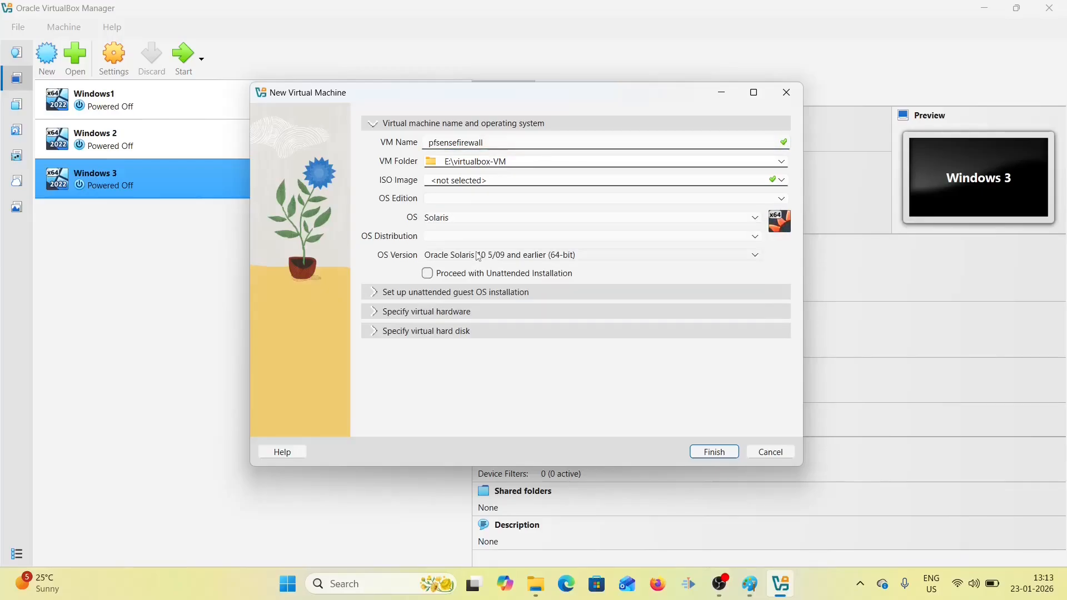
pyautogui.click(754, 218)
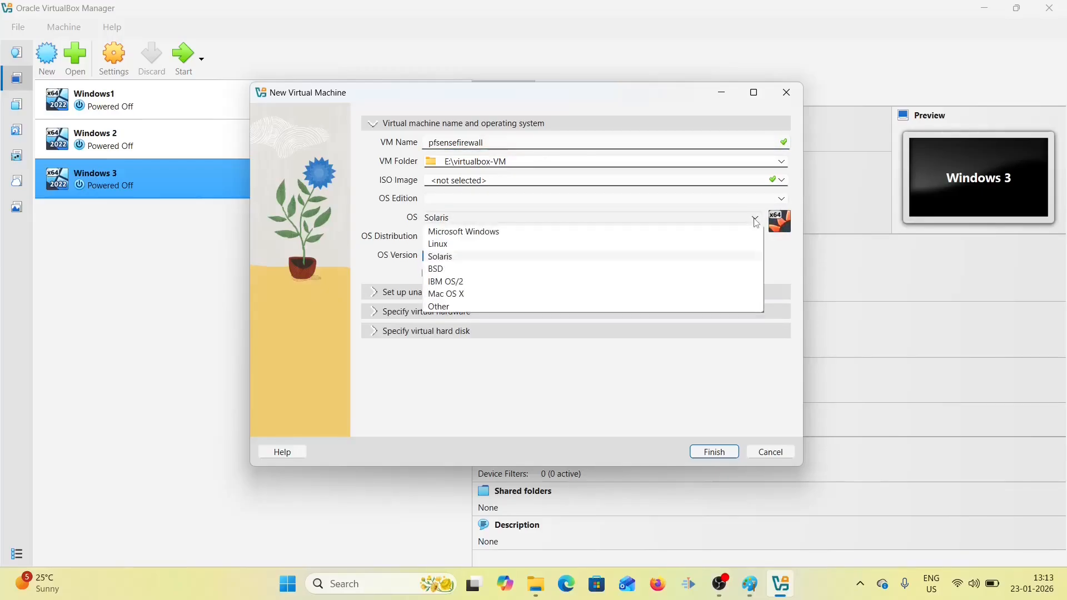
pyautogui.click(487, 245)
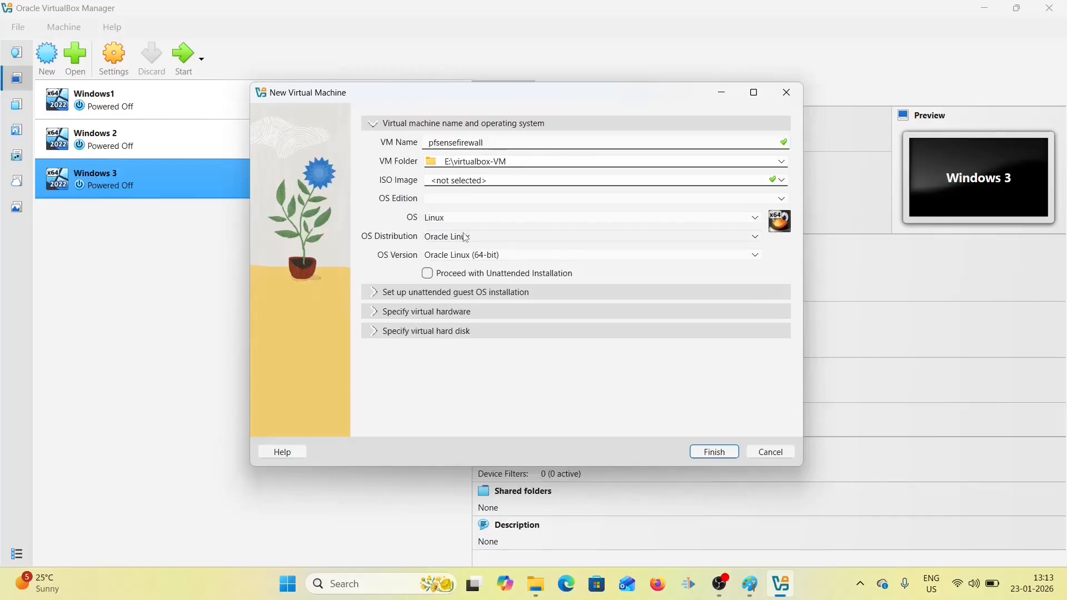
pyautogui.click(466, 237)
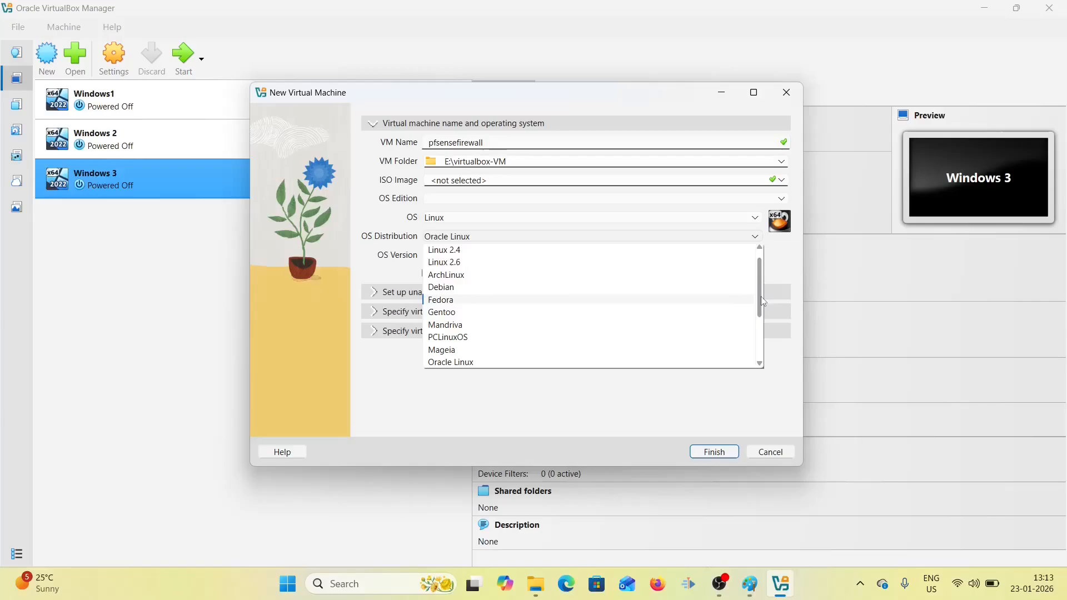
pyautogui.moveTo(761, 298); pyautogui.dragTo(762, 344)
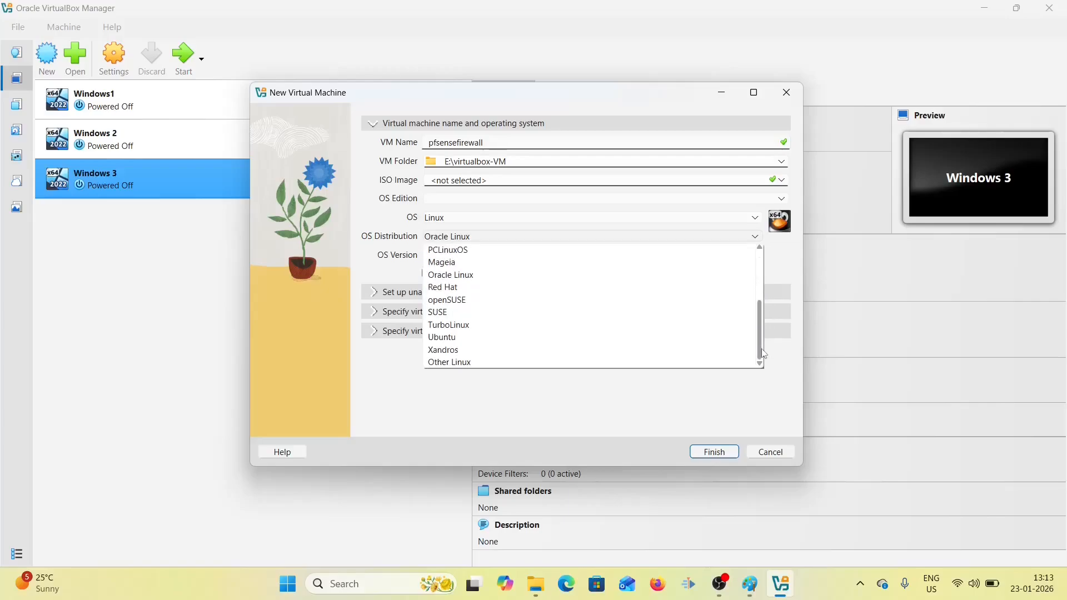
pyautogui.click(481, 339)
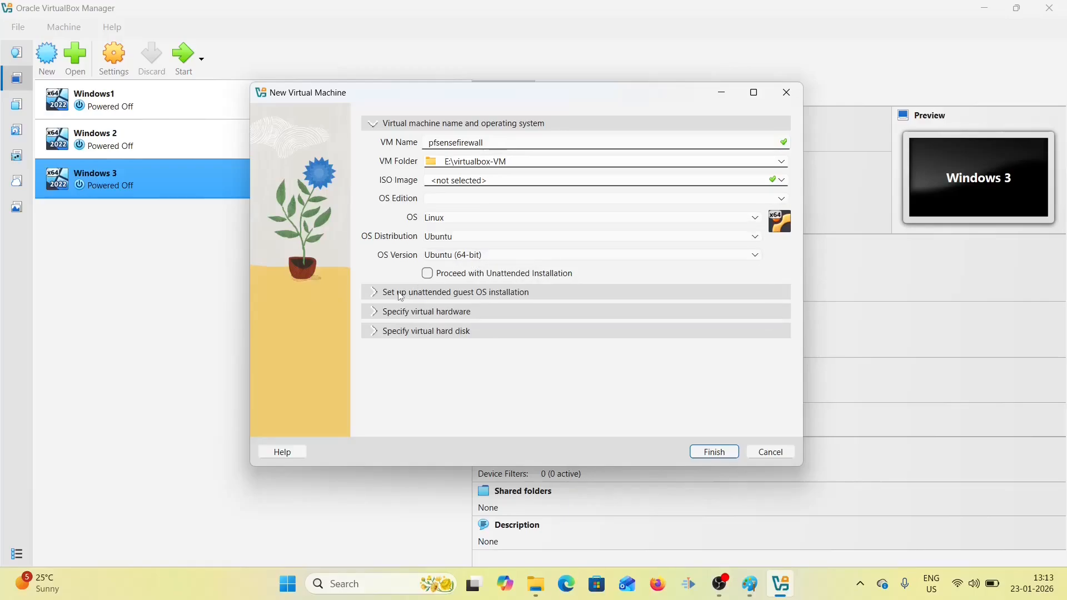
pyautogui.click(377, 312)
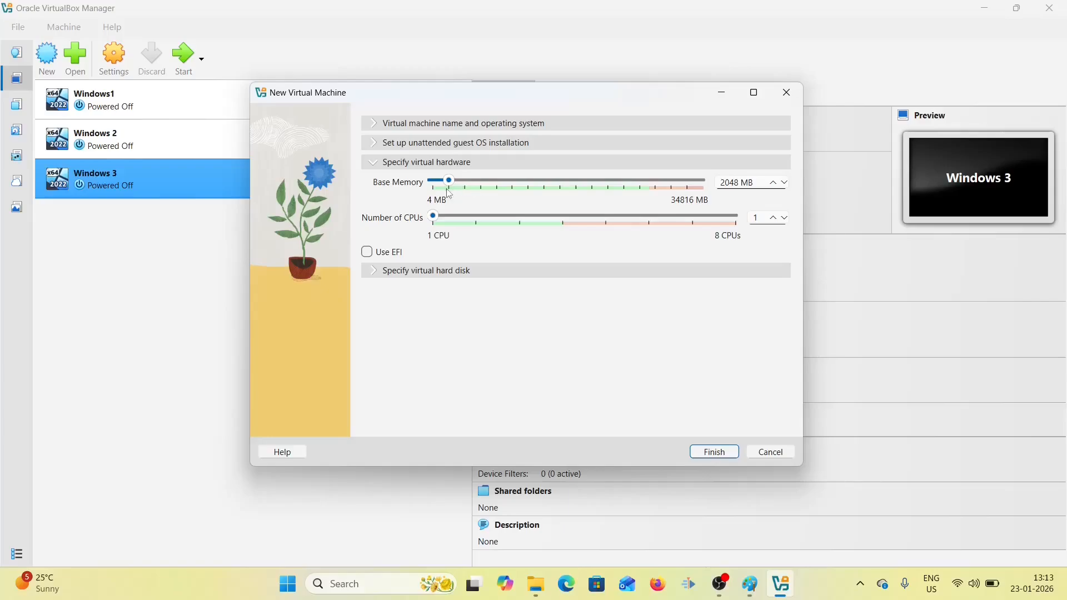
# - Give the VM 2 CPUs and 4096 MB of base memory
pyautogui.click(465, 220)
pyautogui.moveTo(449, 181); pyautogui.dragTo(465, 185)
pyautogui.click(375, 273)
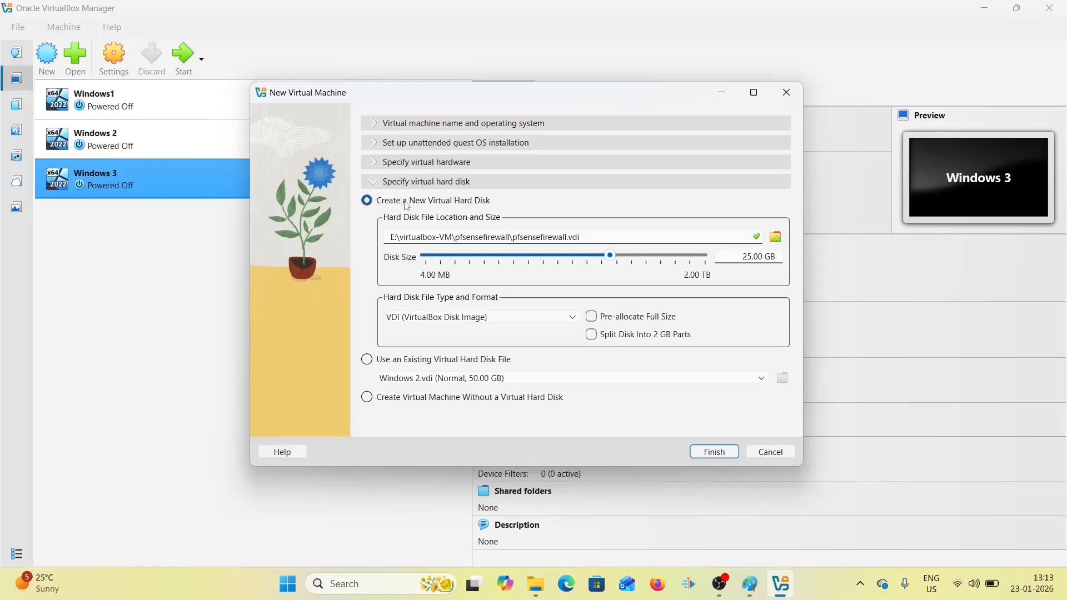
# - Change the virtual disk size to 50 GB and finish creating the VM
pyautogui.click(749, 257)
pyautogui.press('BackSpace')
pyautogui.press('BackSpace')
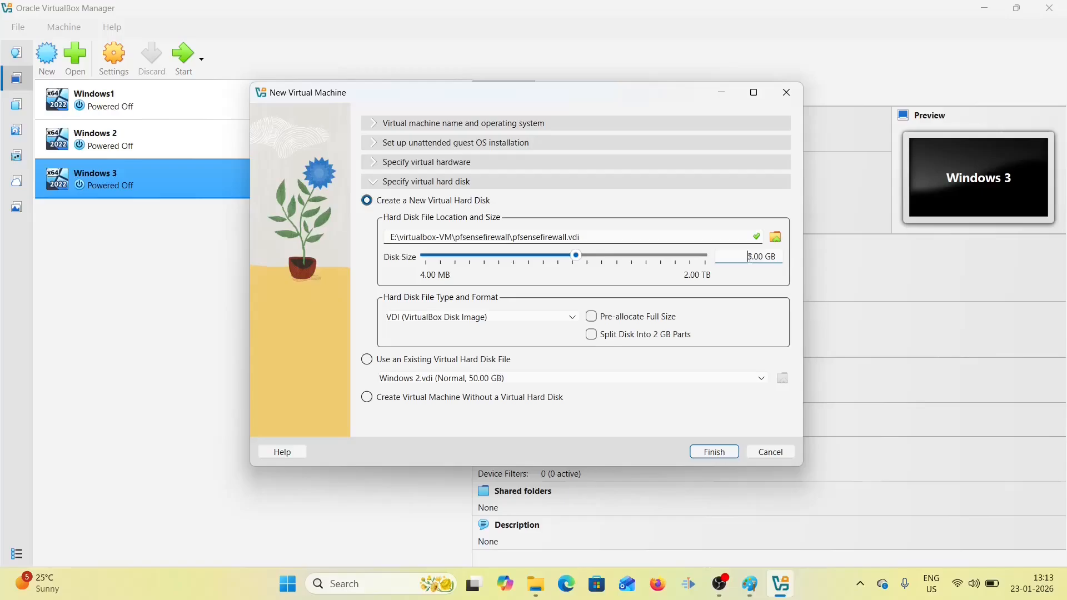
pyautogui.write('50')
pyautogui.click(712, 453)
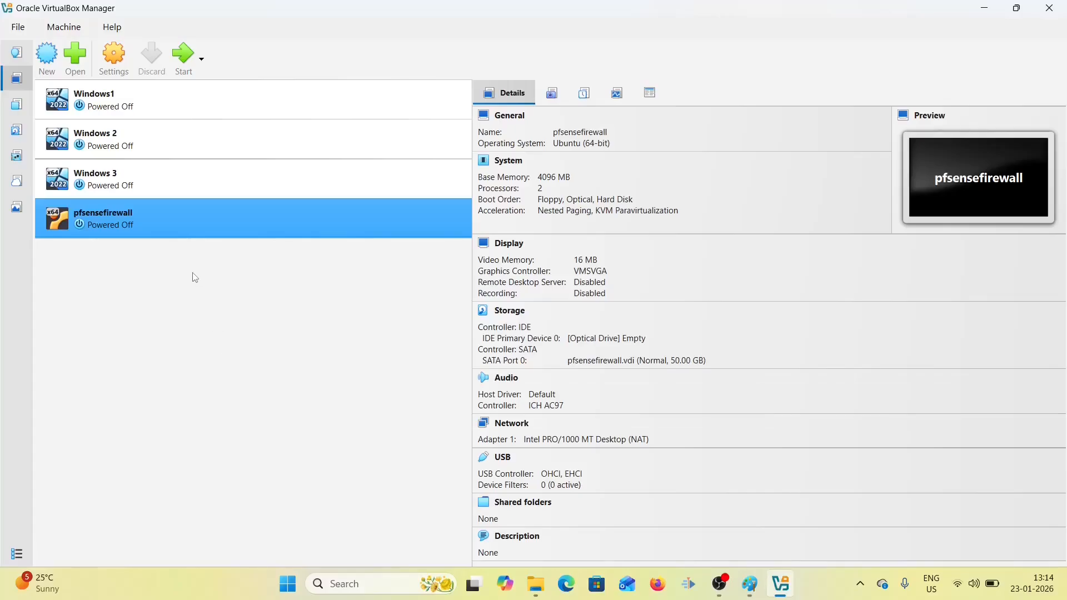
# - Open Settings for pfsensefirewall from its right-click menu
pyautogui.rightClick(191, 224)
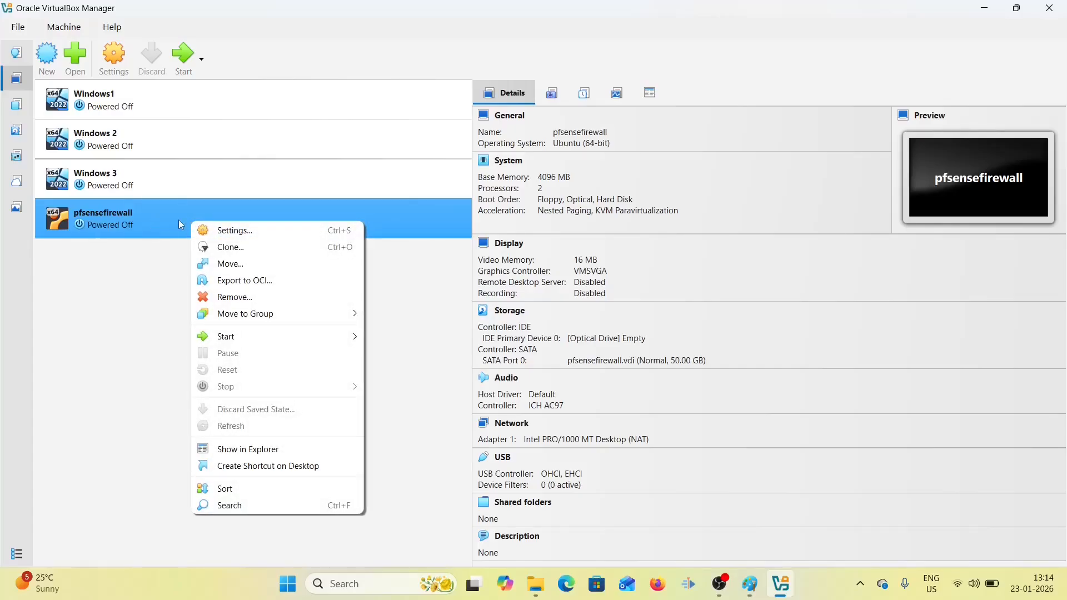
pyautogui.click(225, 229)
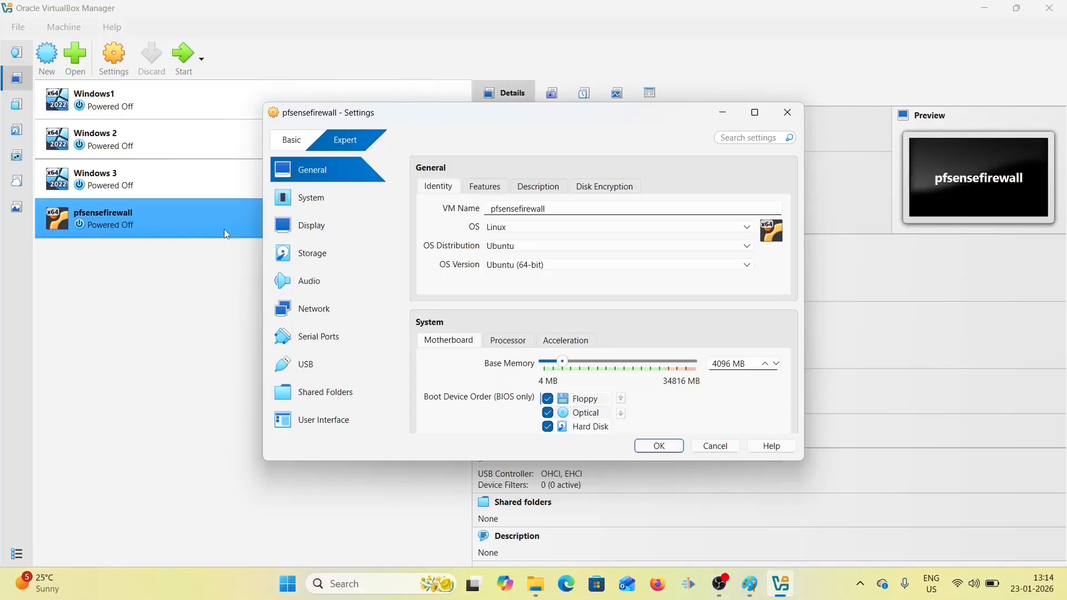
# - Enable Network Adapter 2 attached to Host-only Adapter and save the settings
pyautogui.click(332, 319)
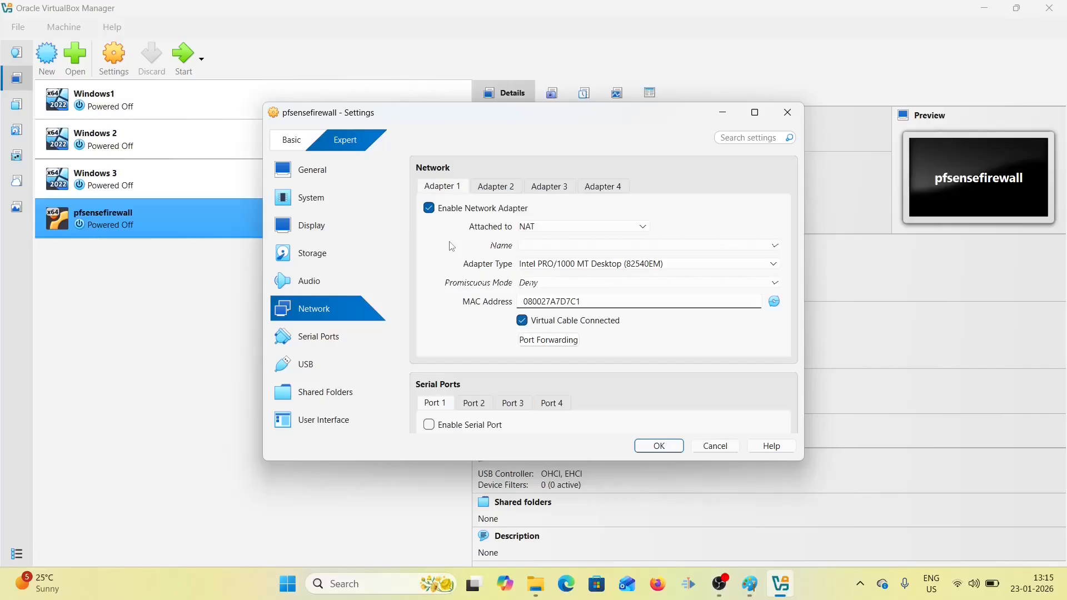
pyautogui.click(501, 191)
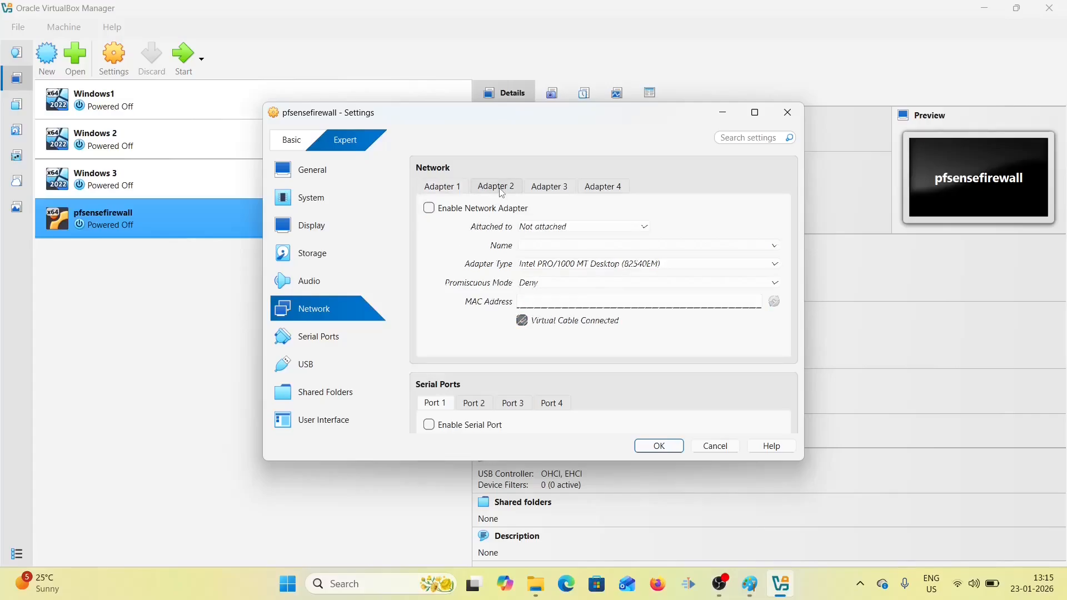
pyautogui.click(430, 208)
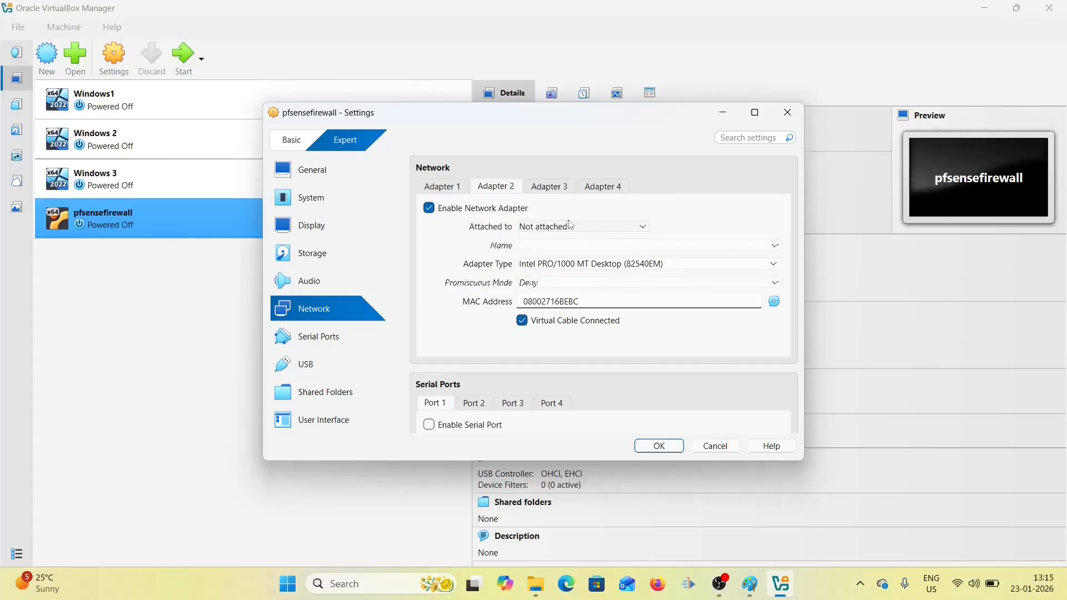
pyautogui.click(589, 232)
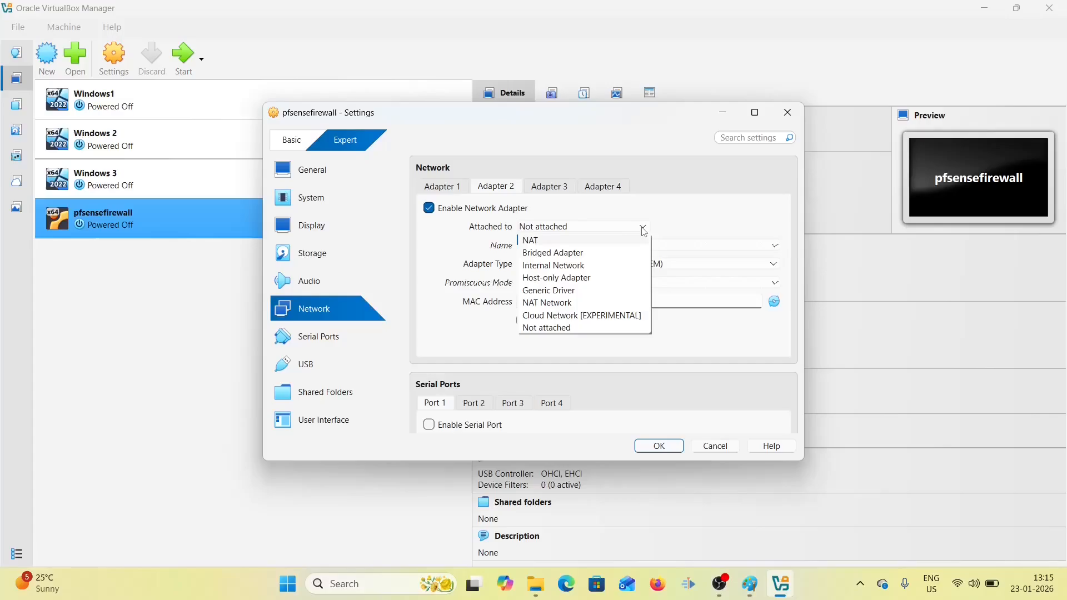
pyautogui.click(604, 280)
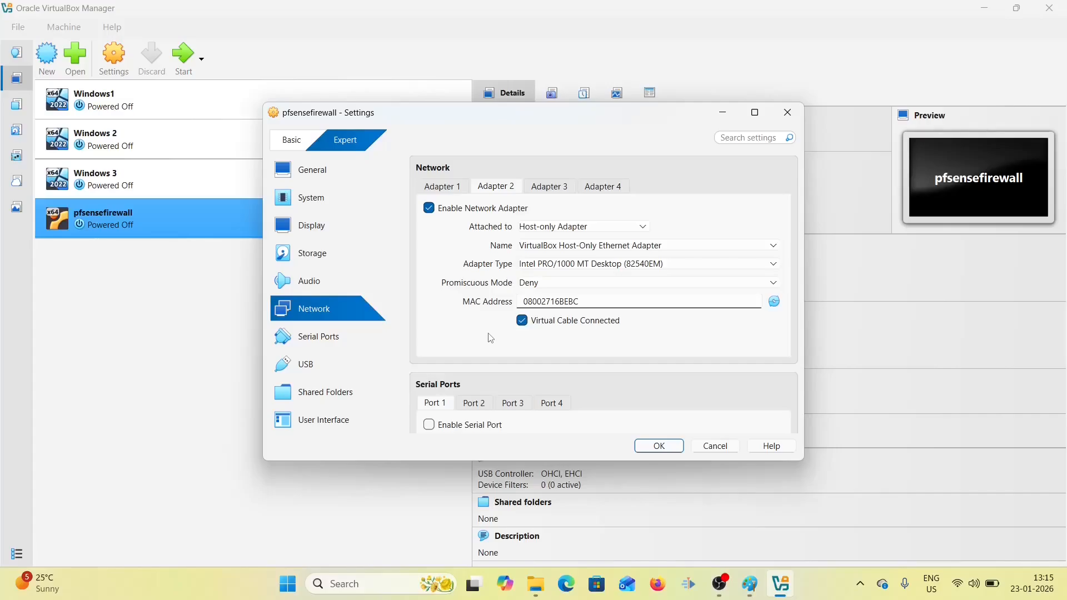
pyautogui.click(654, 447)
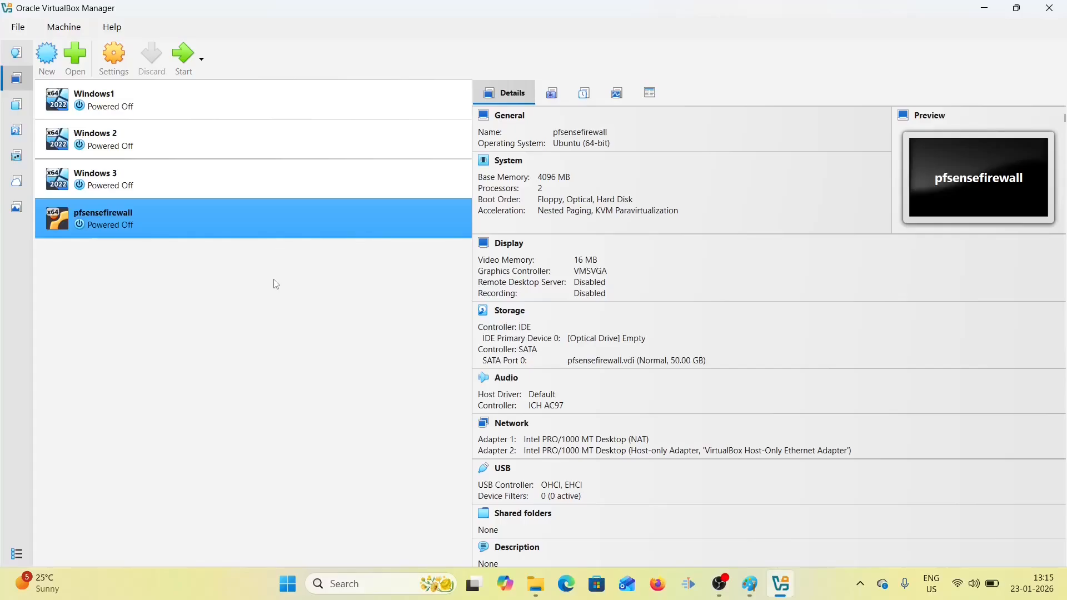
# - Reopen pfsensefirewall's Settings on the Storage page
pyautogui.rightClick(228, 230)
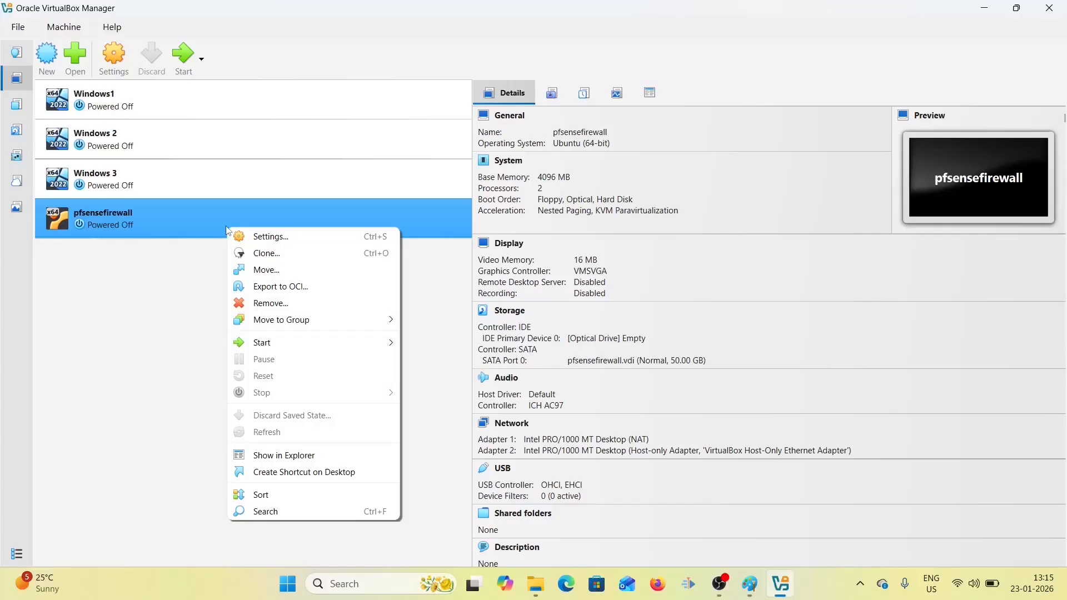
pyautogui.click(264, 242)
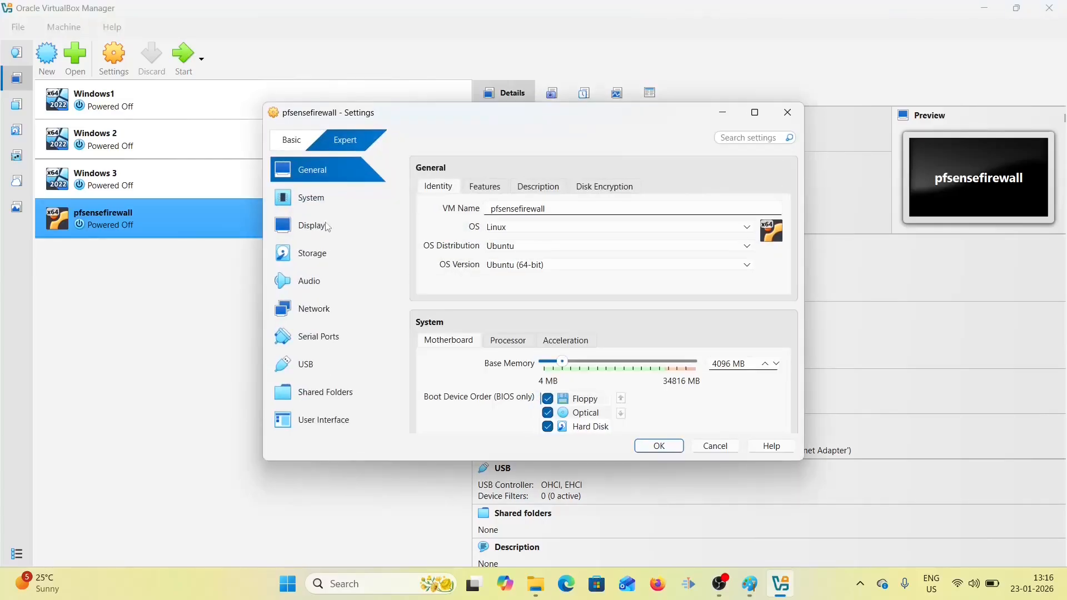
pyautogui.click(331, 255)
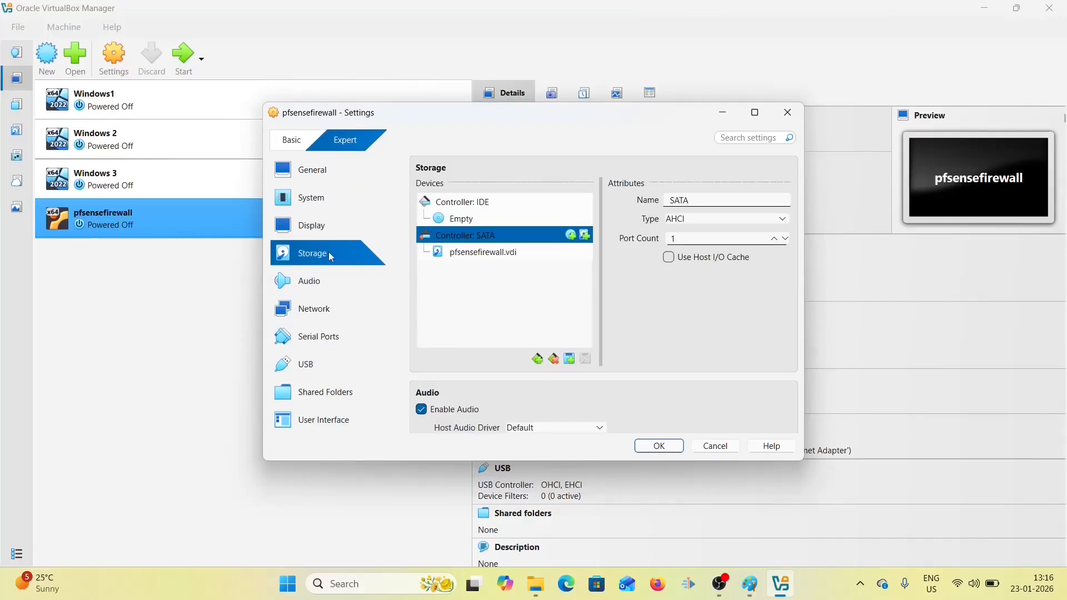
# - Select the empty optical drive and choose to pick a disk file for it
pyautogui.click(459, 222)
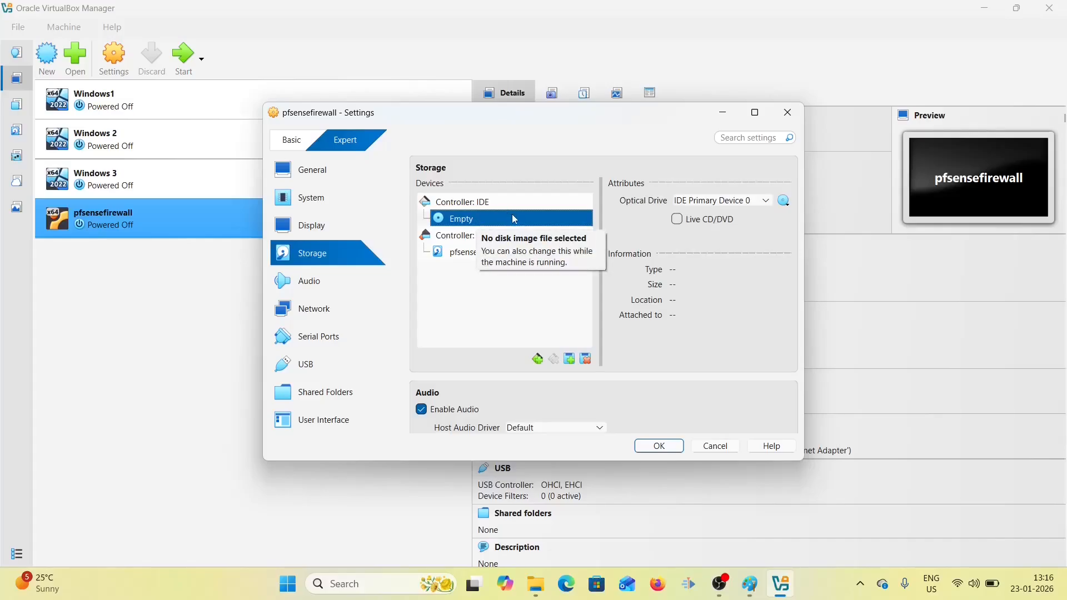
pyautogui.click(787, 204)
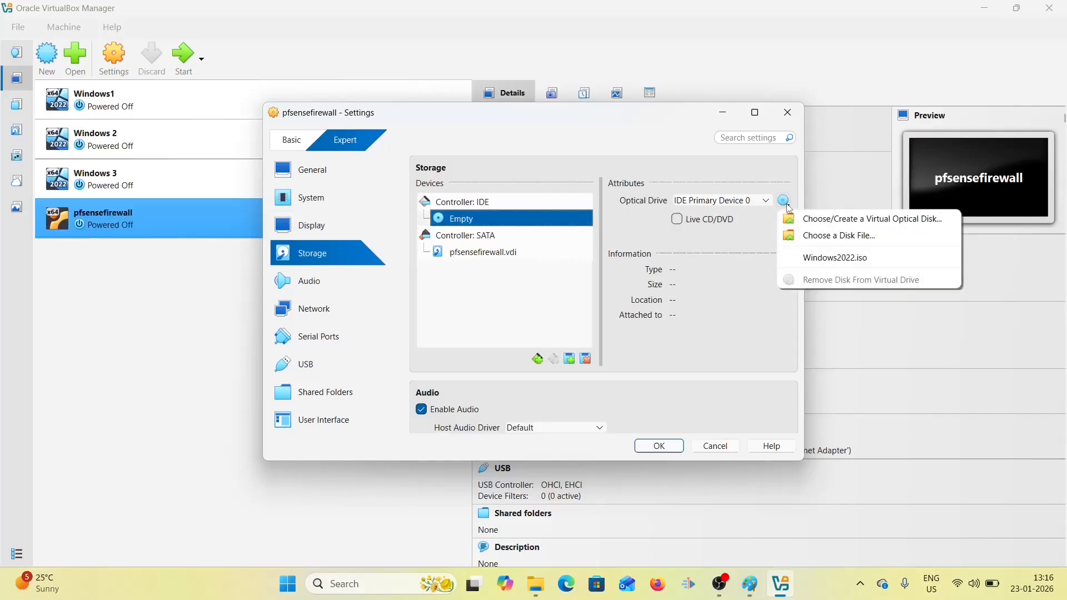
pyautogui.click(832, 237)
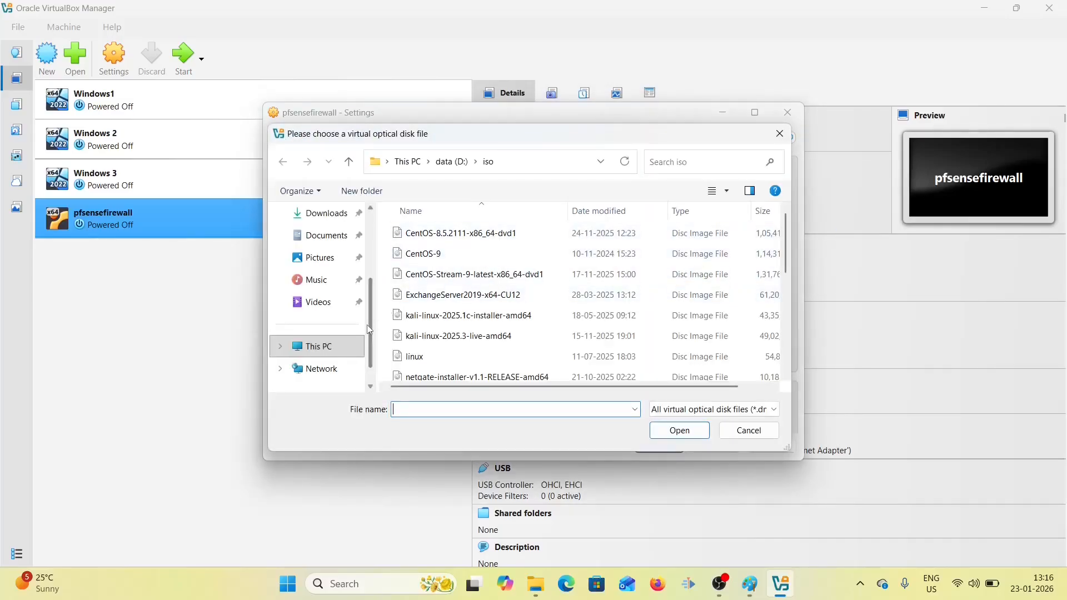
# - Mount netgate-installer-v1.1.1-RELEASE-amd64.iso from C:\downloads on the optical drive and save
pyautogui.click(284, 346)
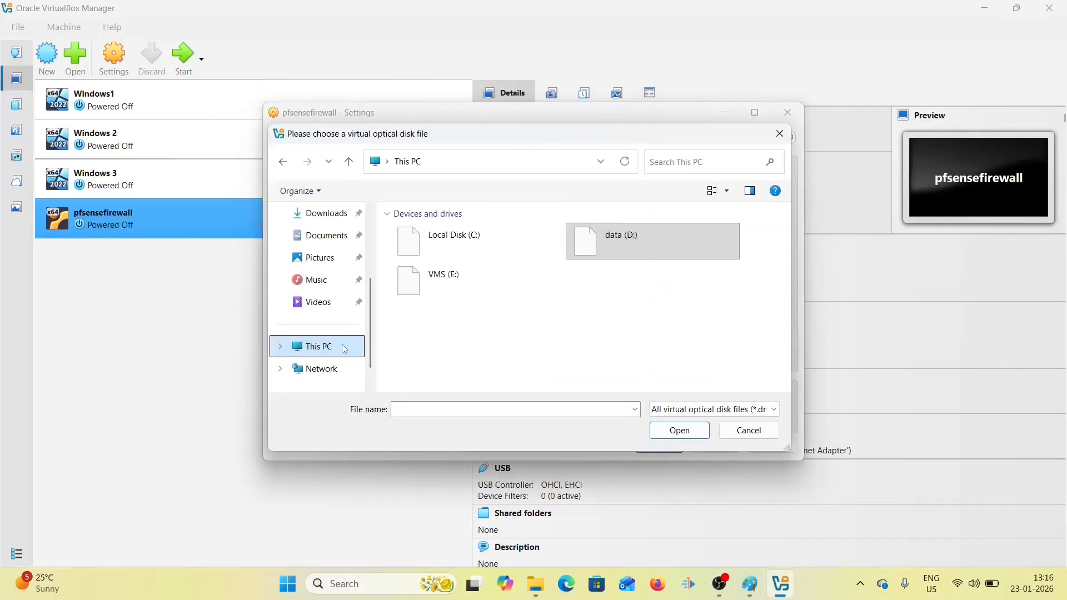
pyautogui.doubleClick(465, 245)
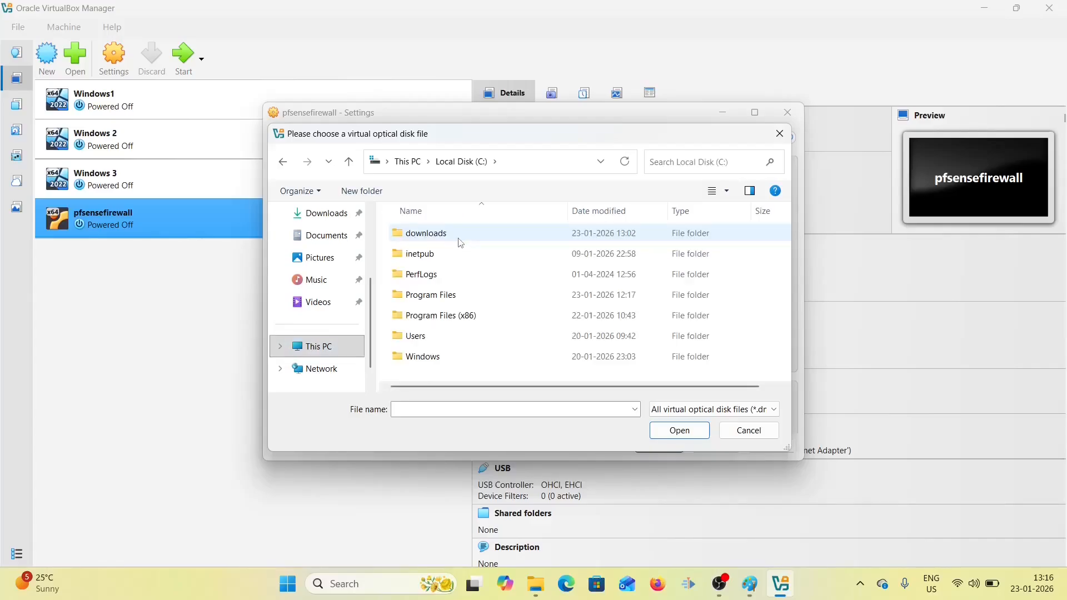
pyautogui.doubleClick(461, 240)
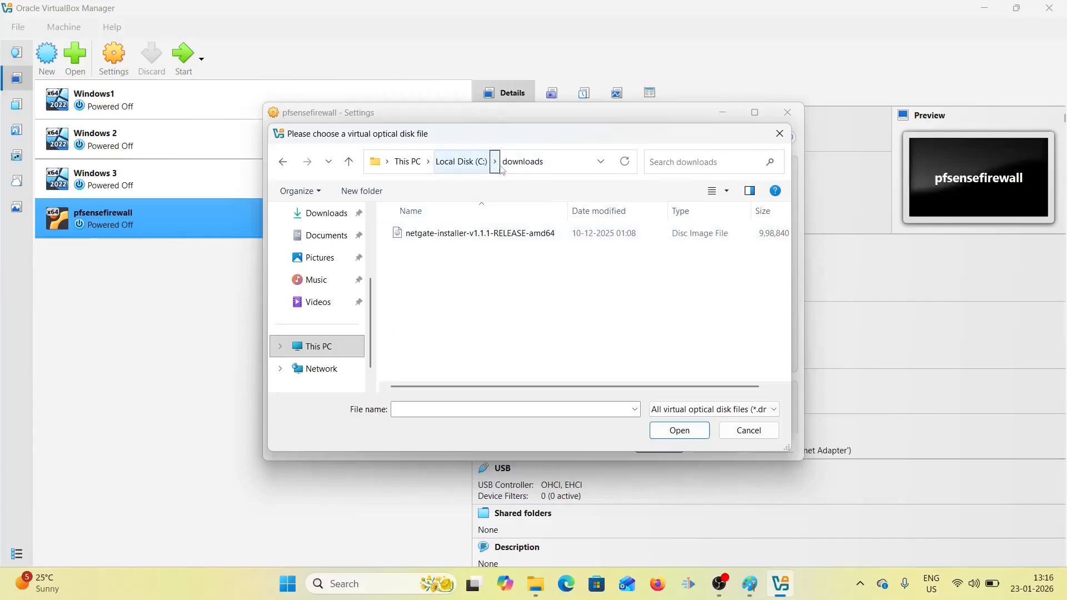
pyautogui.click(505, 241)
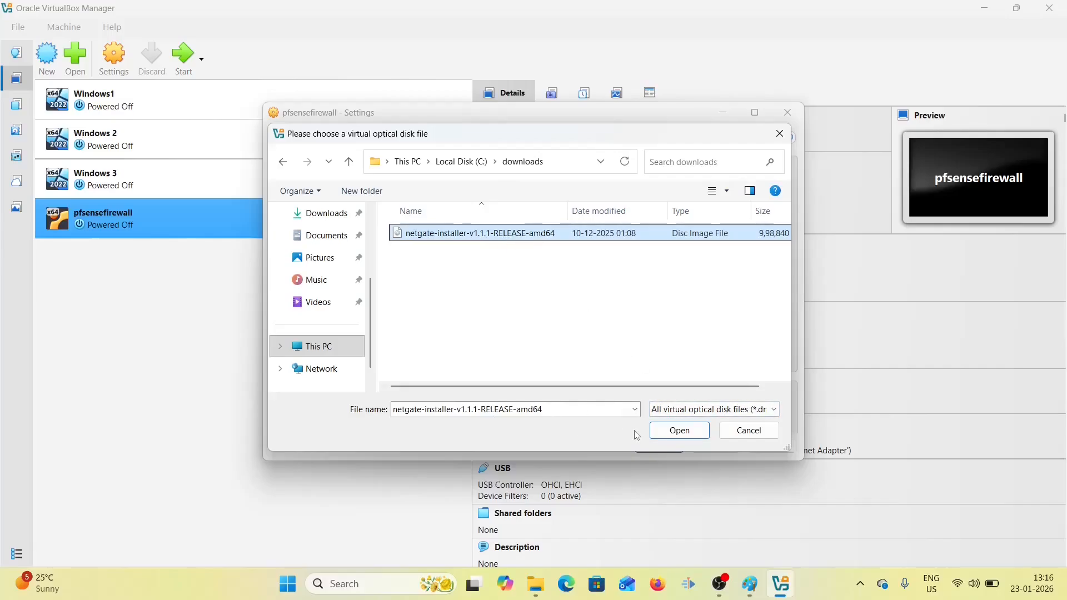
pyautogui.click(671, 436)
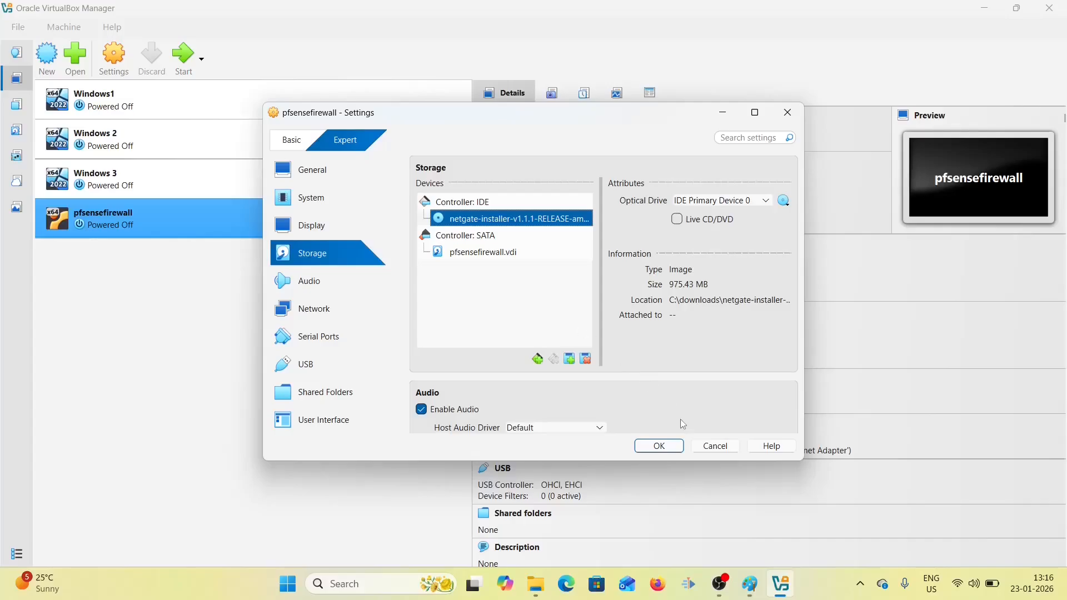
pyautogui.click(672, 448)
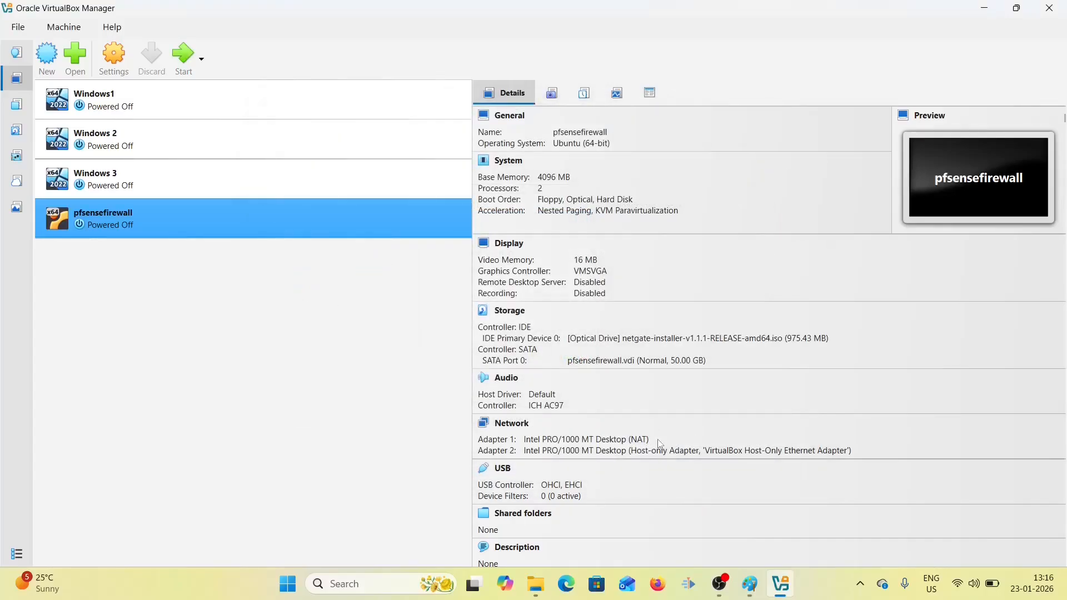
# - Start pfsensefirewall, maximize its window and switch the display to Scaled Mode
pyautogui.click(184, 60)
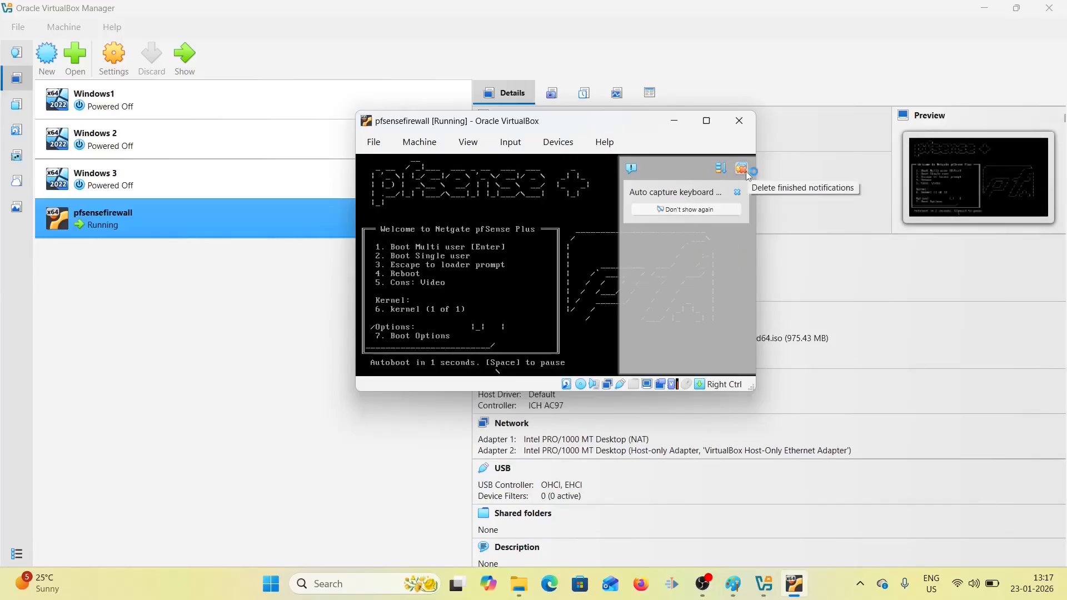
pyautogui.click(747, 172)
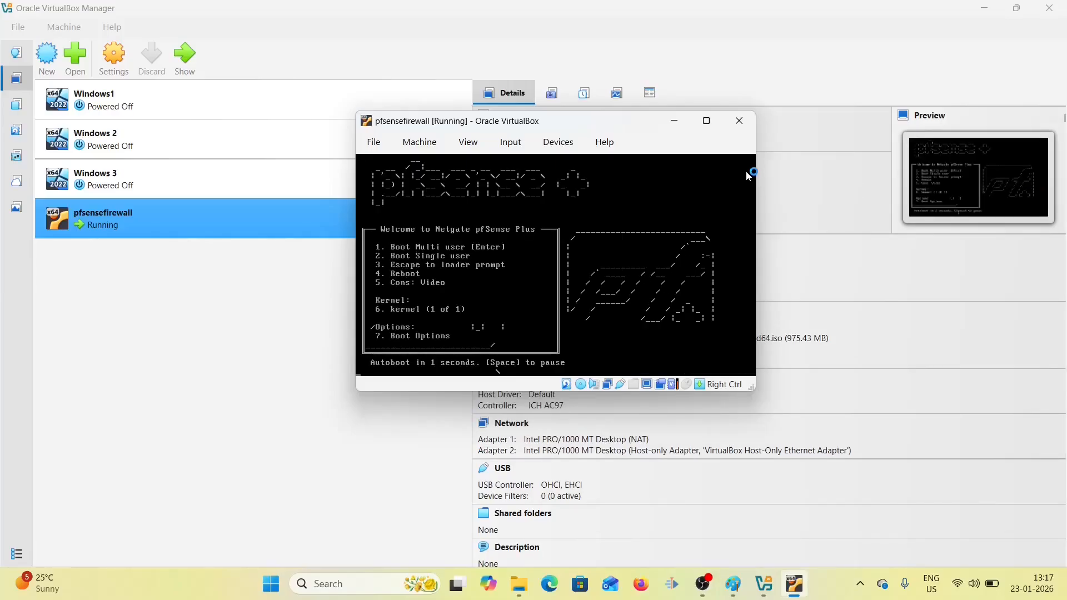
pyautogui.click(708, 124)
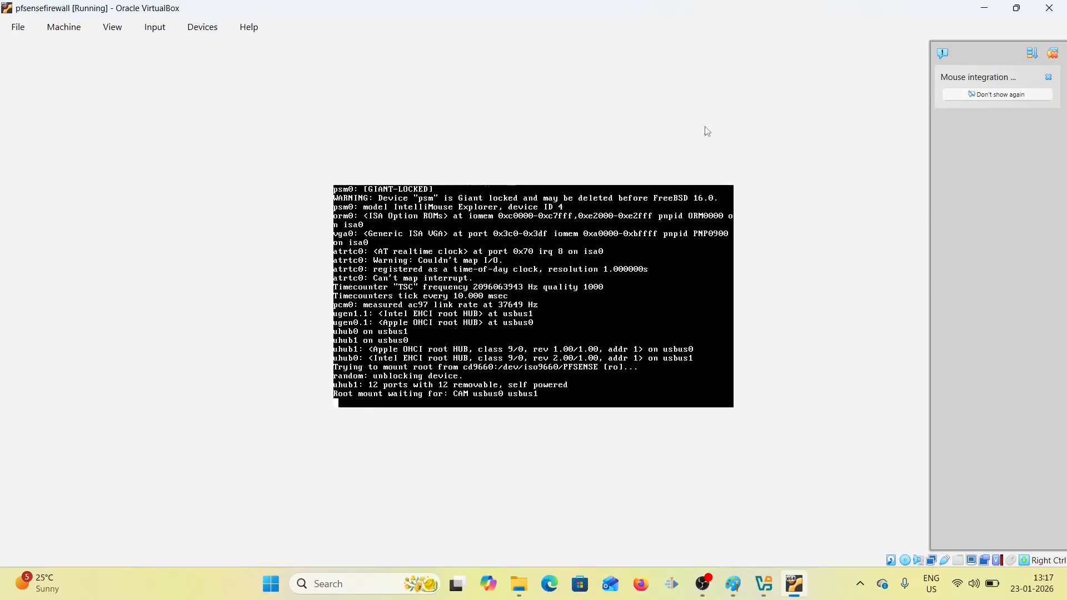
pyautogui.click(1055, 57)
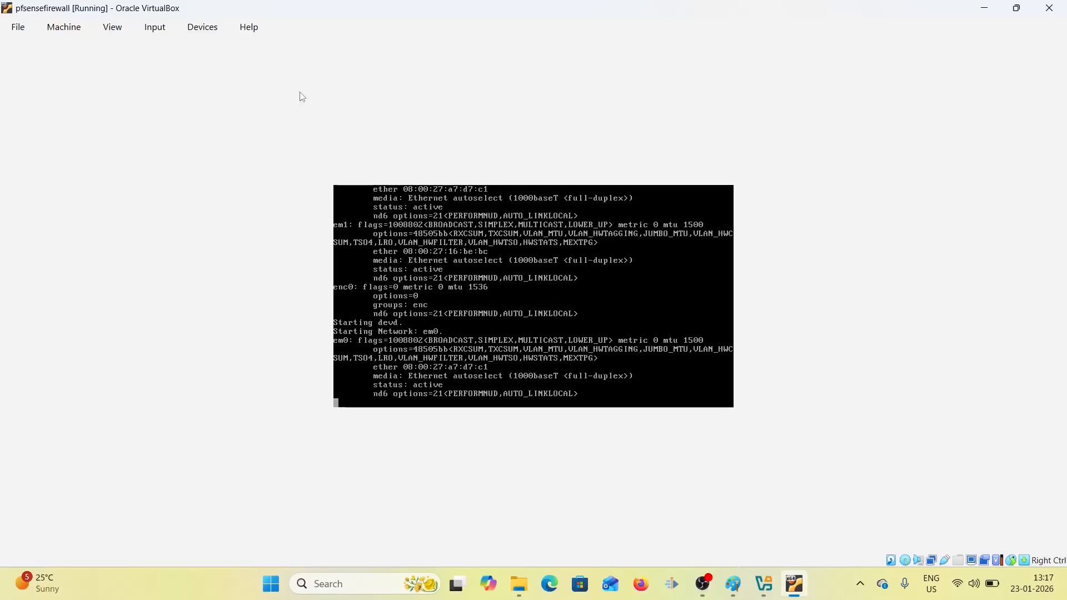
pyautogui.click(118, 31)
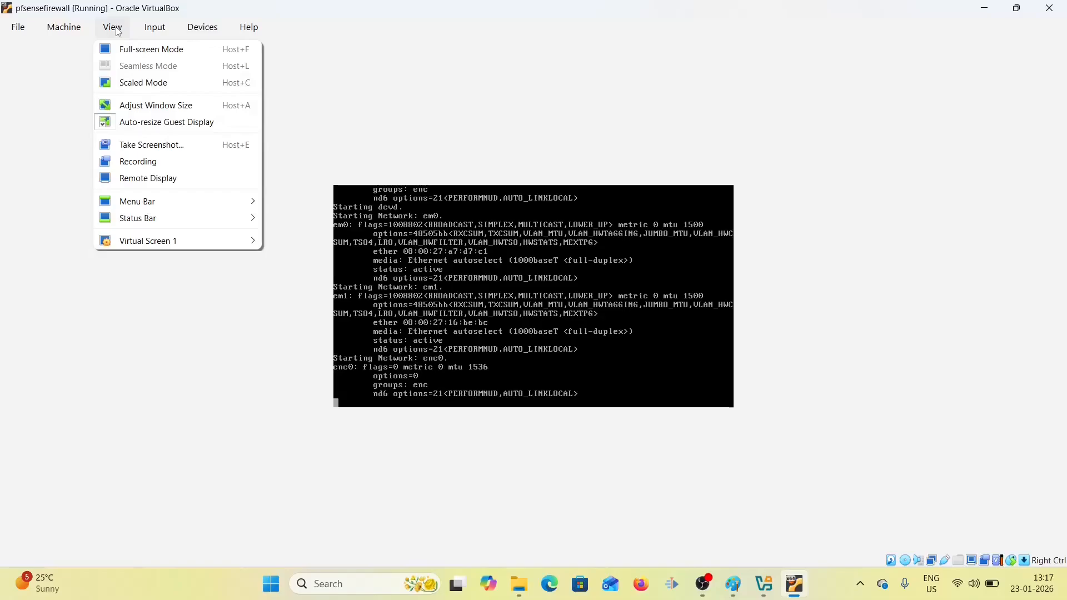
pyautogui.click(156, 86)
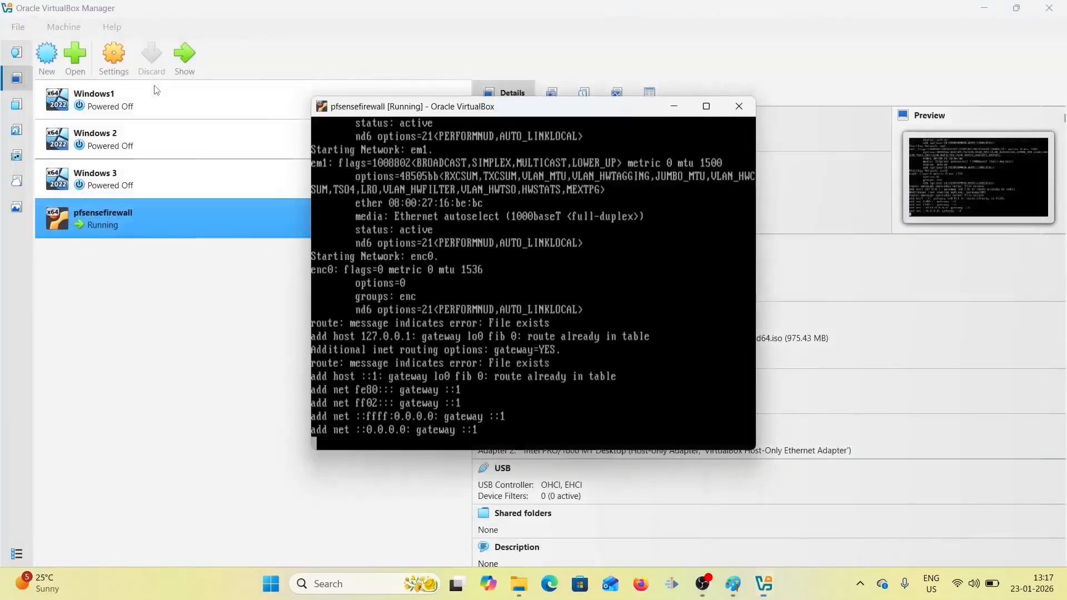
pyautogui.click(706, 106)
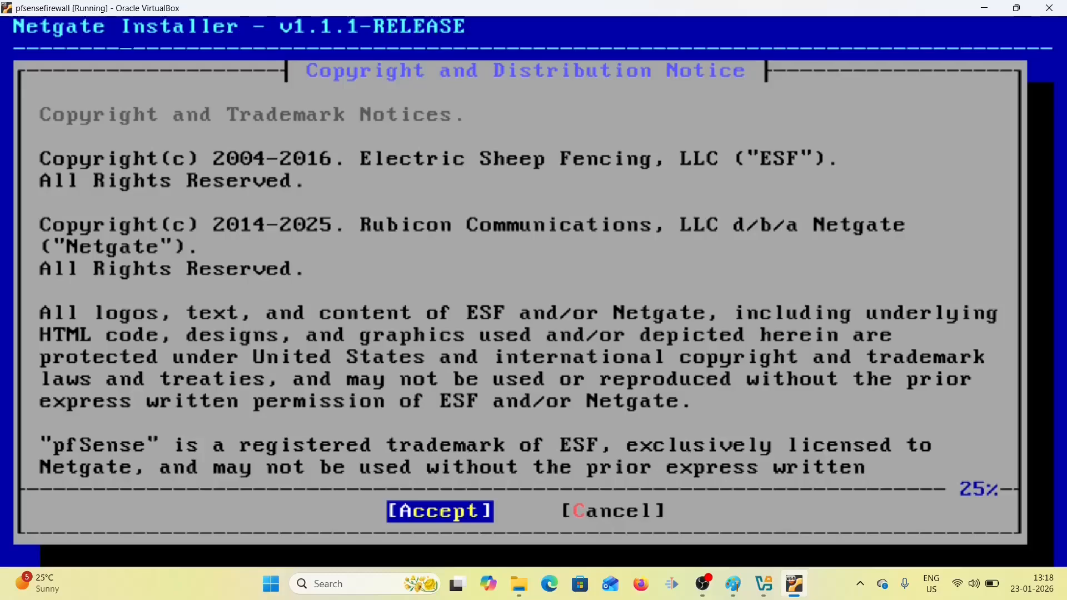
# - Accept the copyright notice, choose Install, and acknowledge the network installation notice
pyautogui.press('Return')
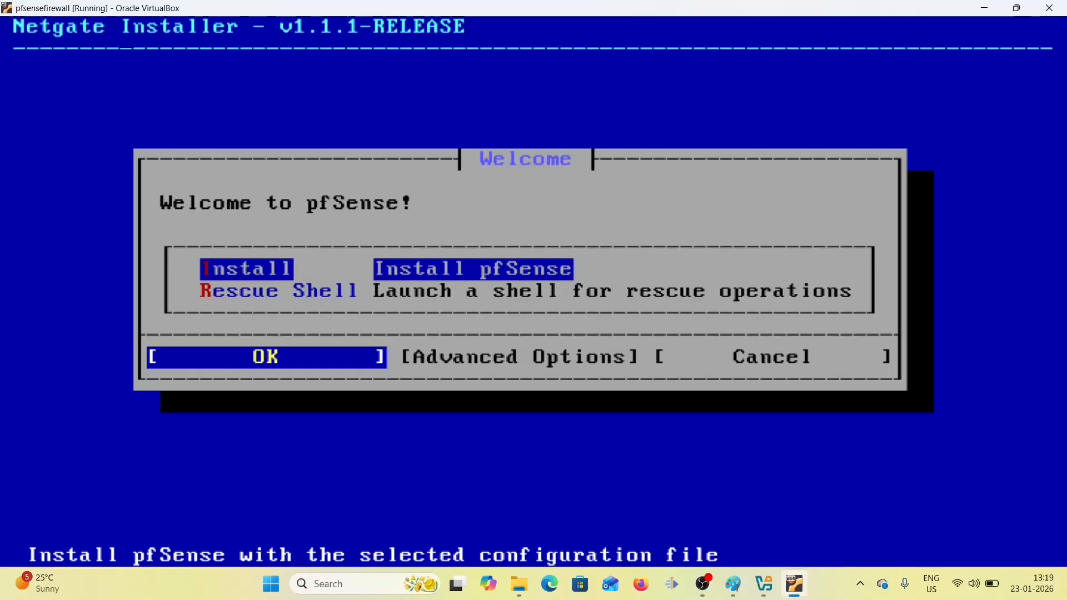
pyautogui.press('Return')
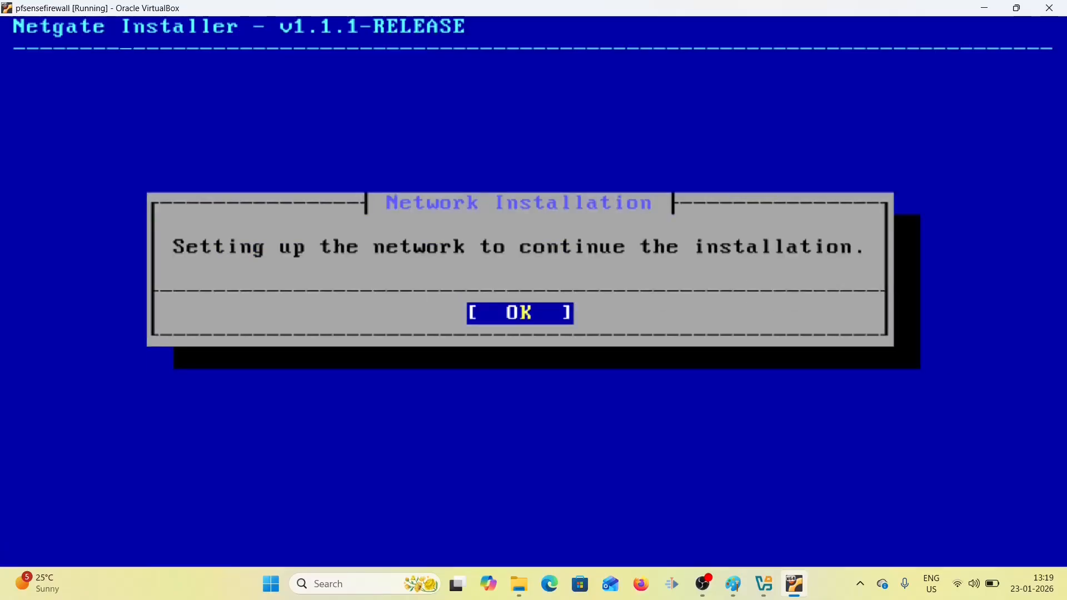
pyautogui.press('Return')
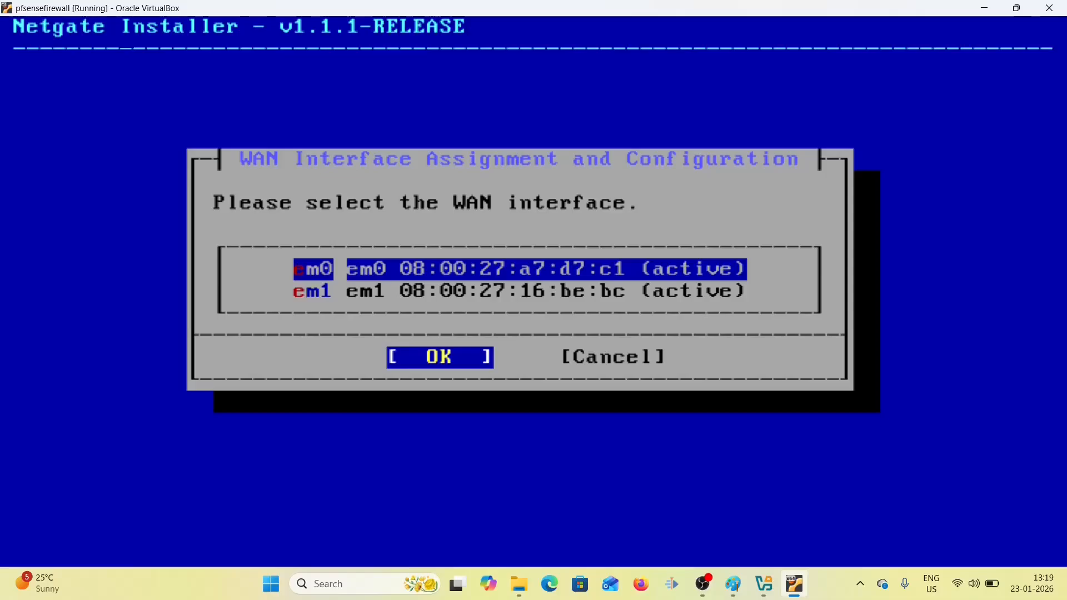
# - Assign em0 as WAN with DHCP and em1 as LAN at 192.168.1.1/24, then confirm
pyautogui.press('Return')
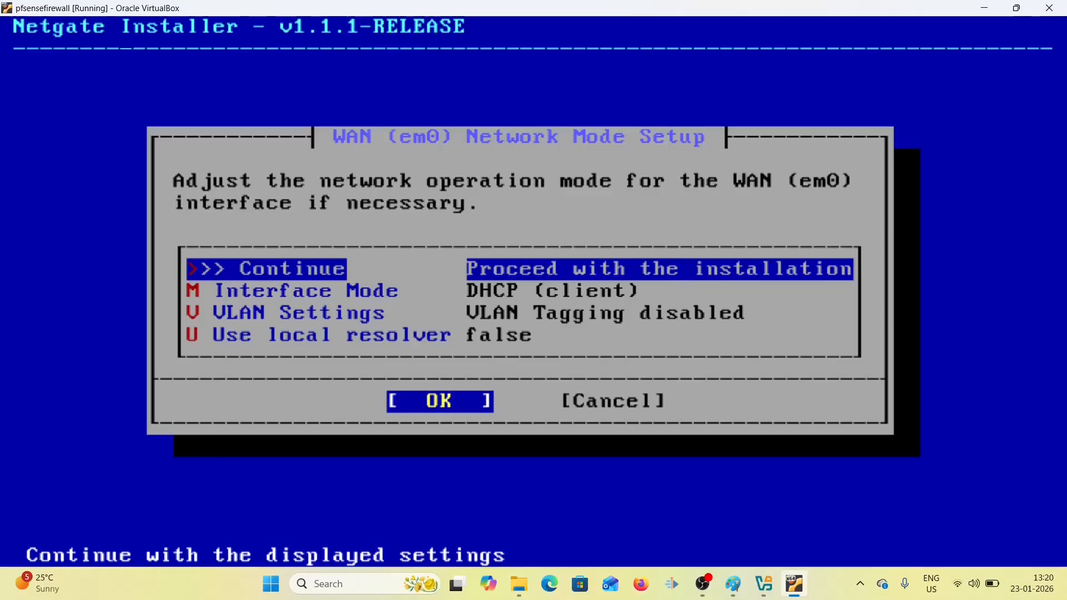
pyautogui.press('Return')
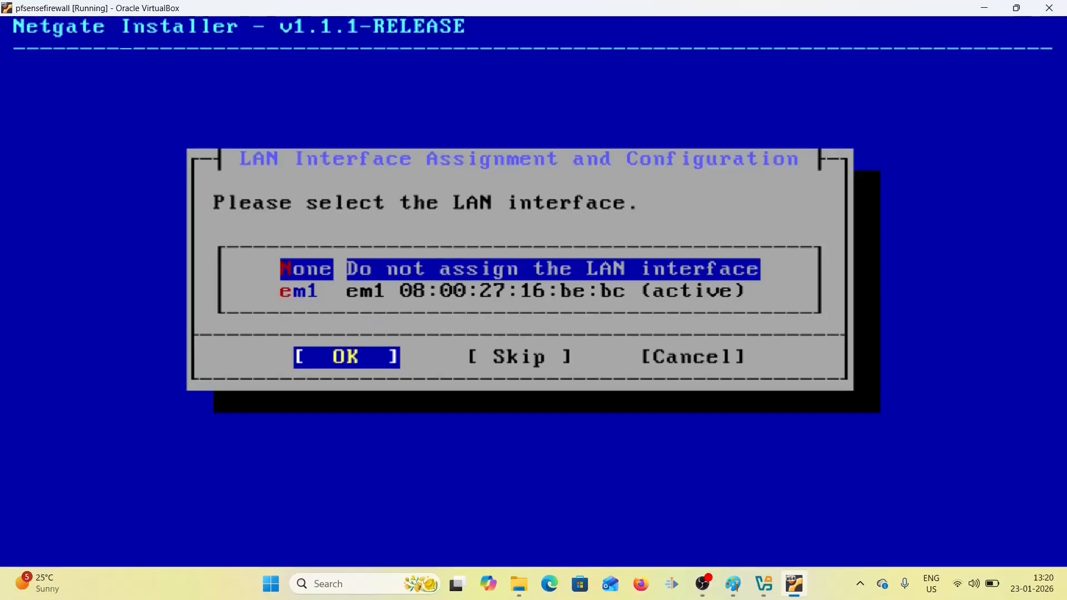
pyautogui.press('Down')
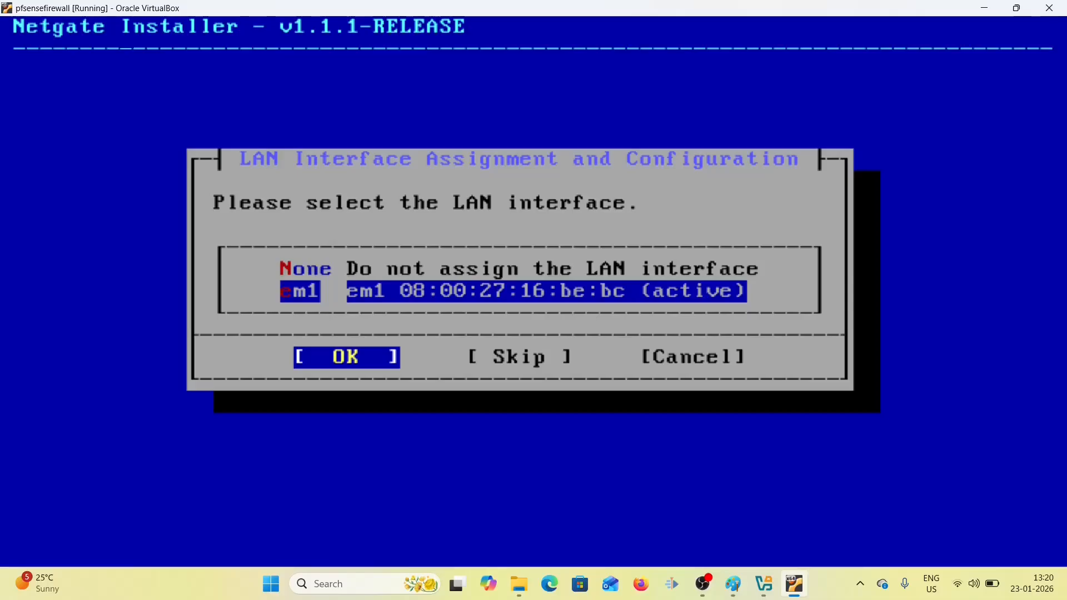
pyautogui.press('Return')
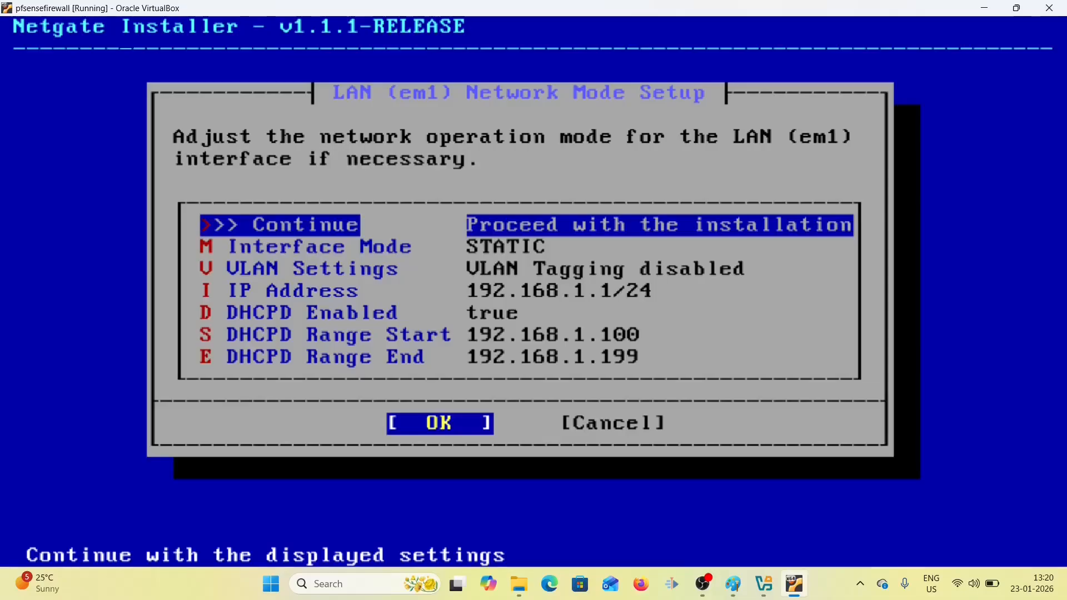
pyautogui.press('Return')
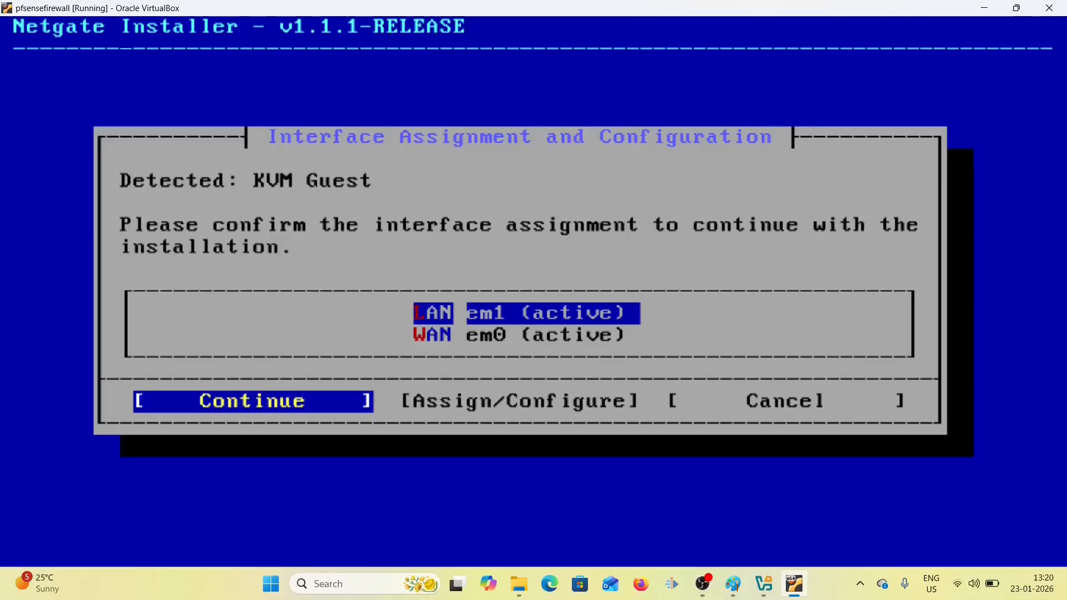
pyautogui.press('Return')
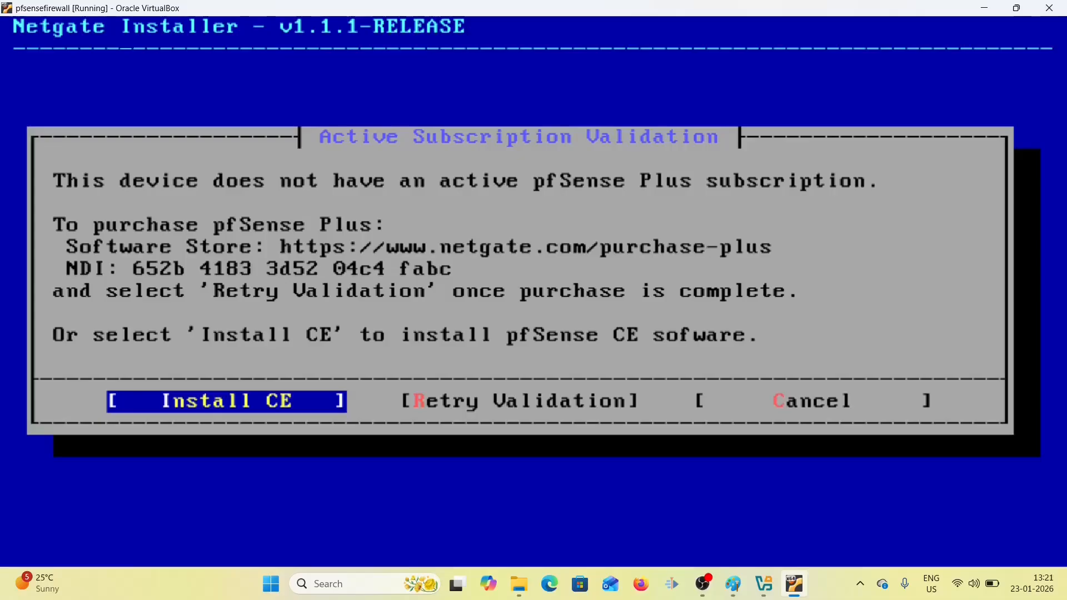
# - Choose pfSense CE, ZFS/GPT with a no-redundancy stripe on ada0, and confirm wiping the disk
pyautogui.press('Return')
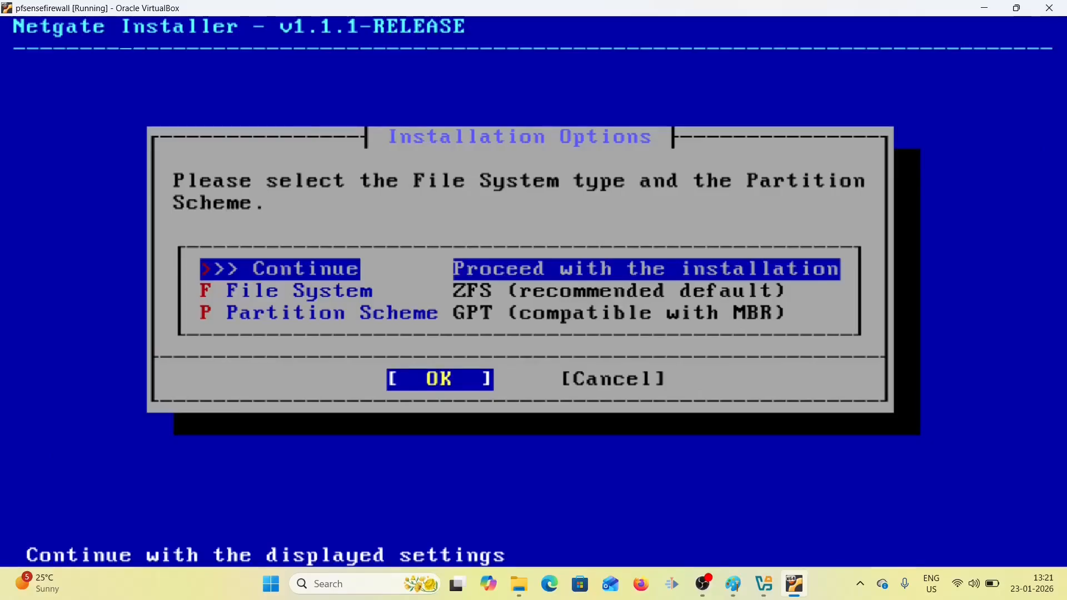
pyautogui.press('Return')
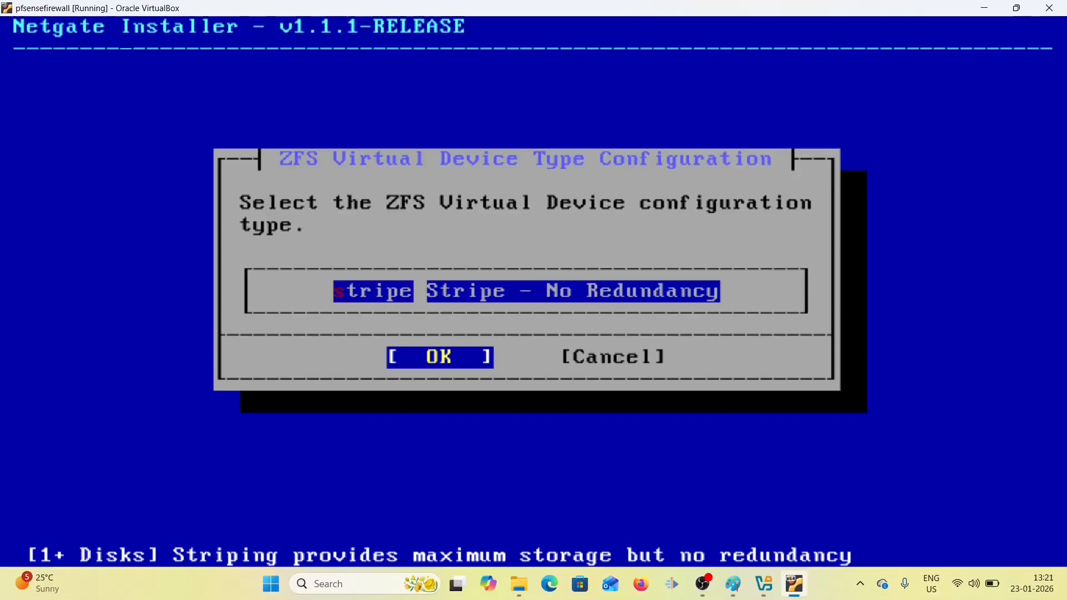
pyautogui.press('Return')
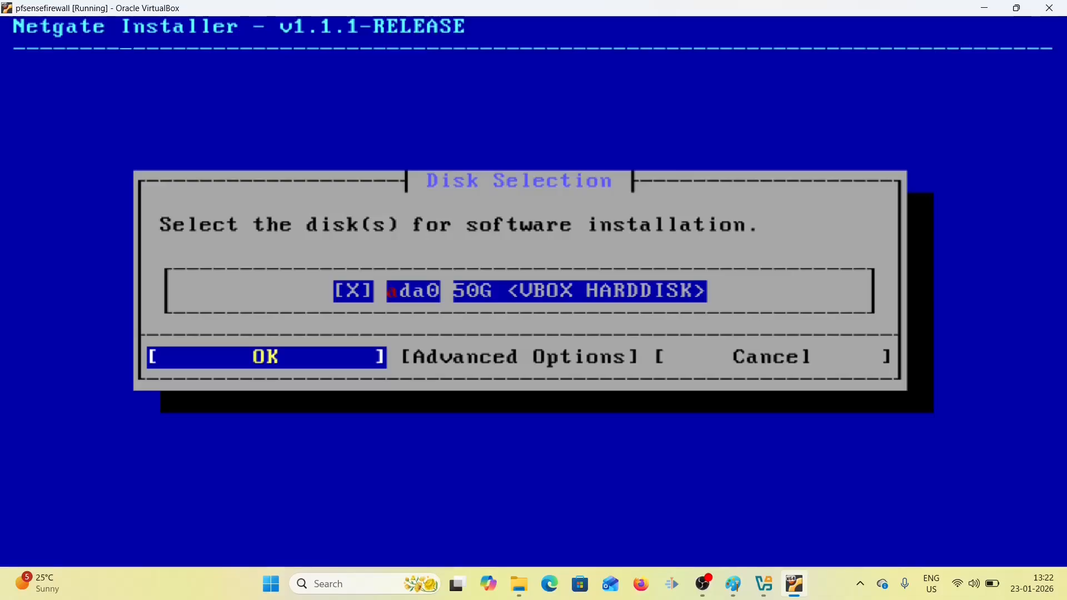
pyautogui.press('Return')
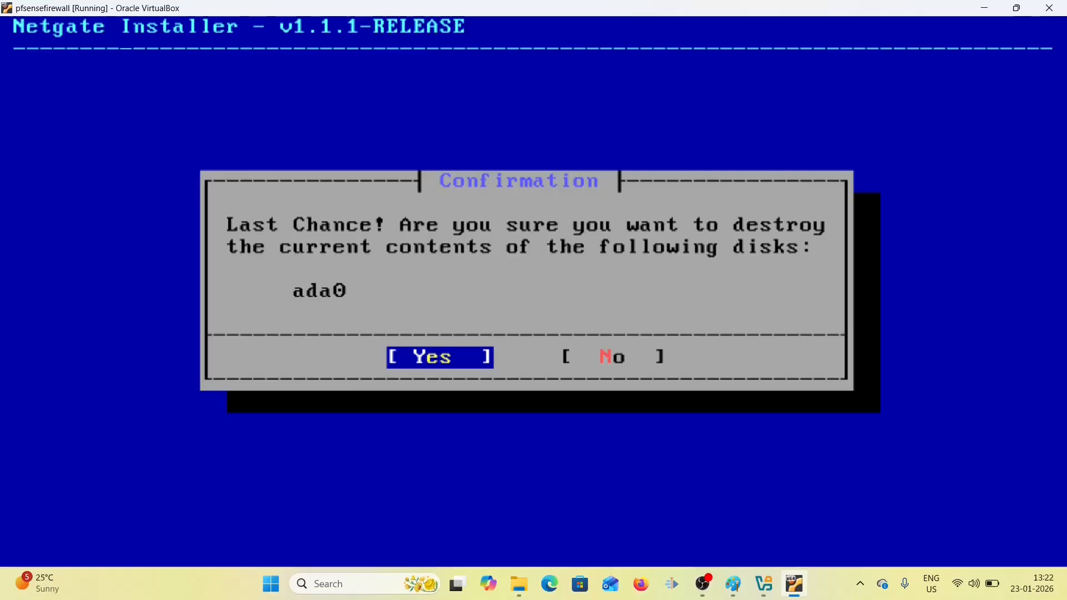
pyautogui.press('Return')
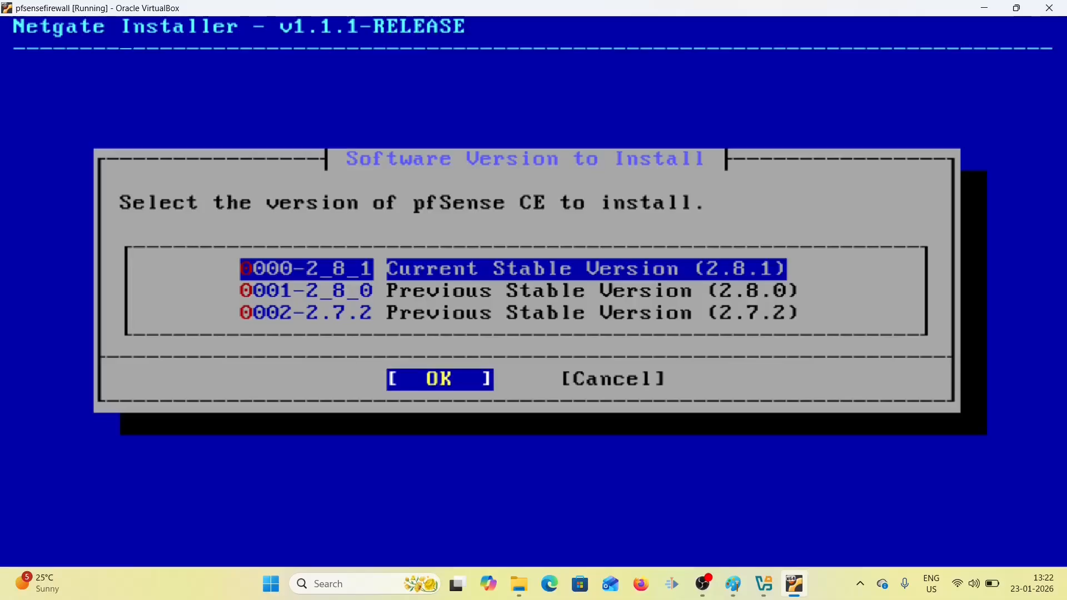
# - Install the 0000-2_8_1 Current Stable Version and dismiss the installation details log
pyautogui.press('Return')
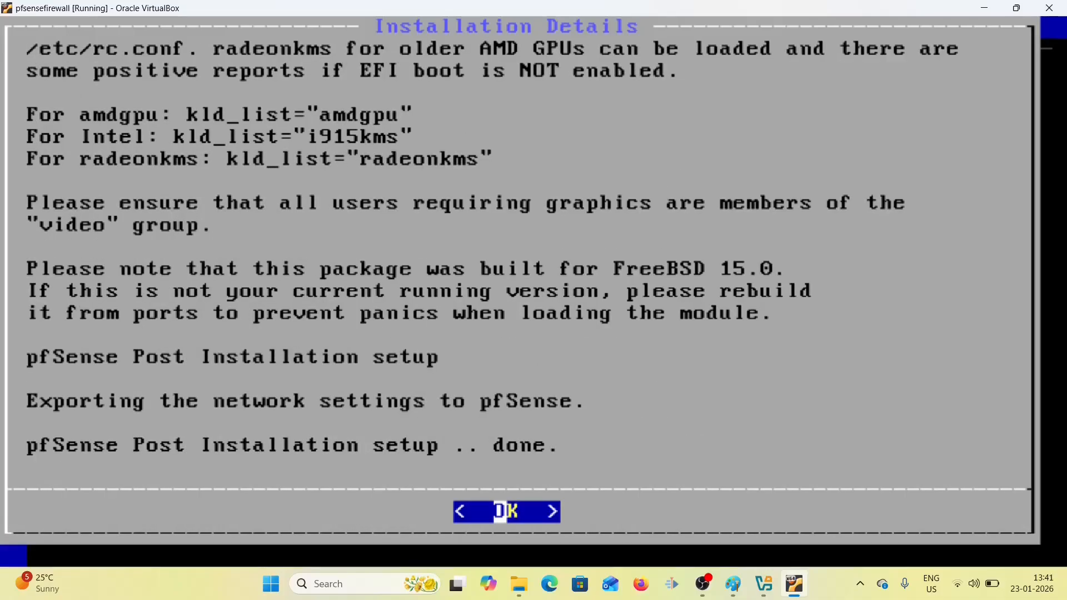
pyautogui.press('Return')
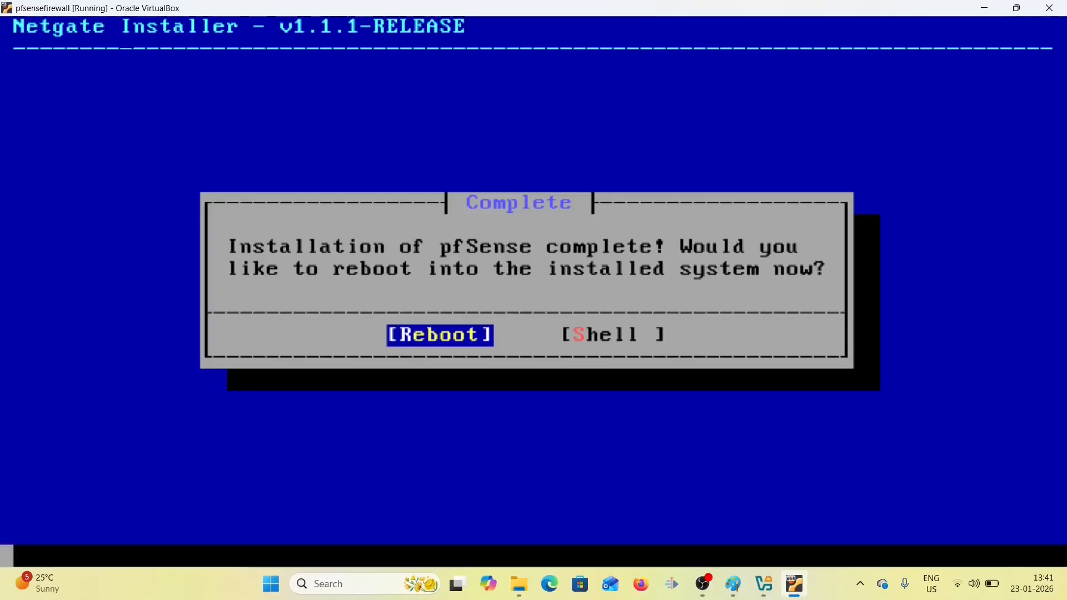
# - Reboot from the installer, then close the VM window choosing Power off the machine
pyautogui.press('Return')
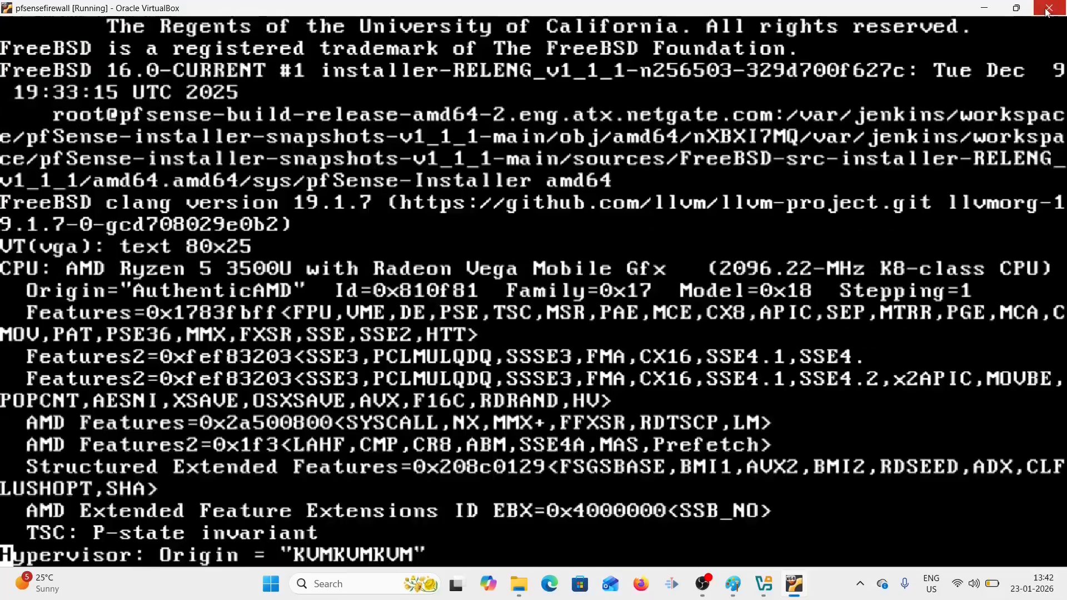
pyautogui.click(1048, 11)
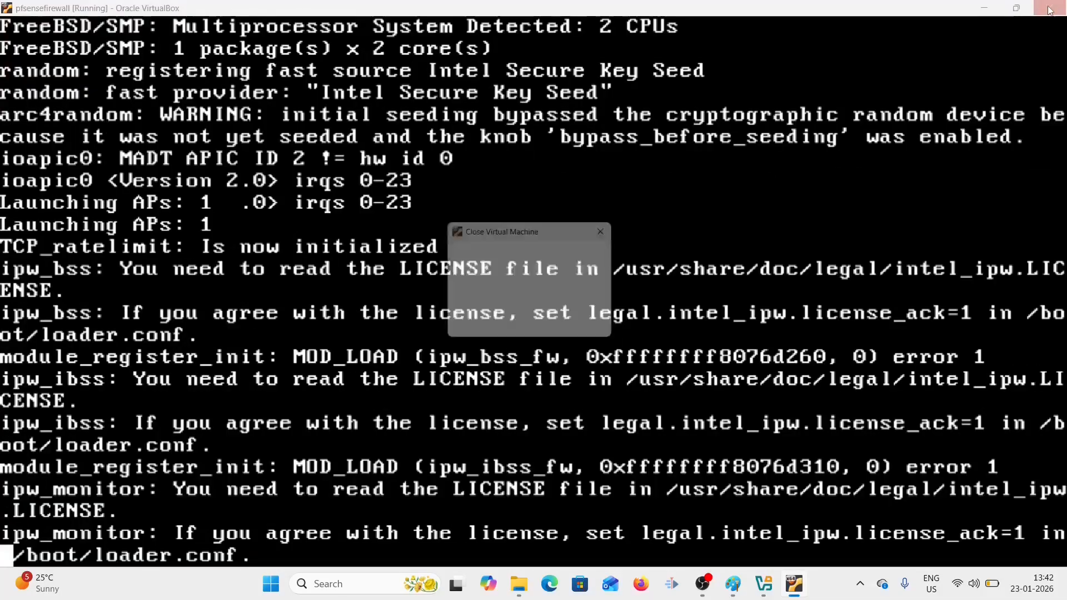
pyautogui.click(476, 329)
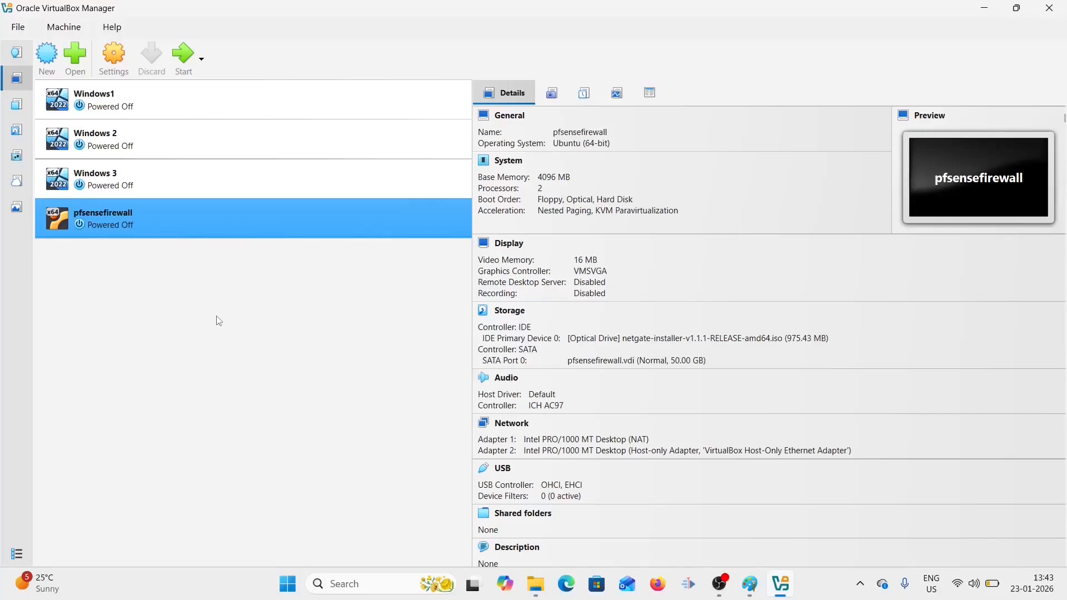
# - In pfsensefirewall's Storage settings, remove the installer ISO from the optical drive and save
pyautogui.rightClick(181, 226)
pyautogui.click(209, 232)
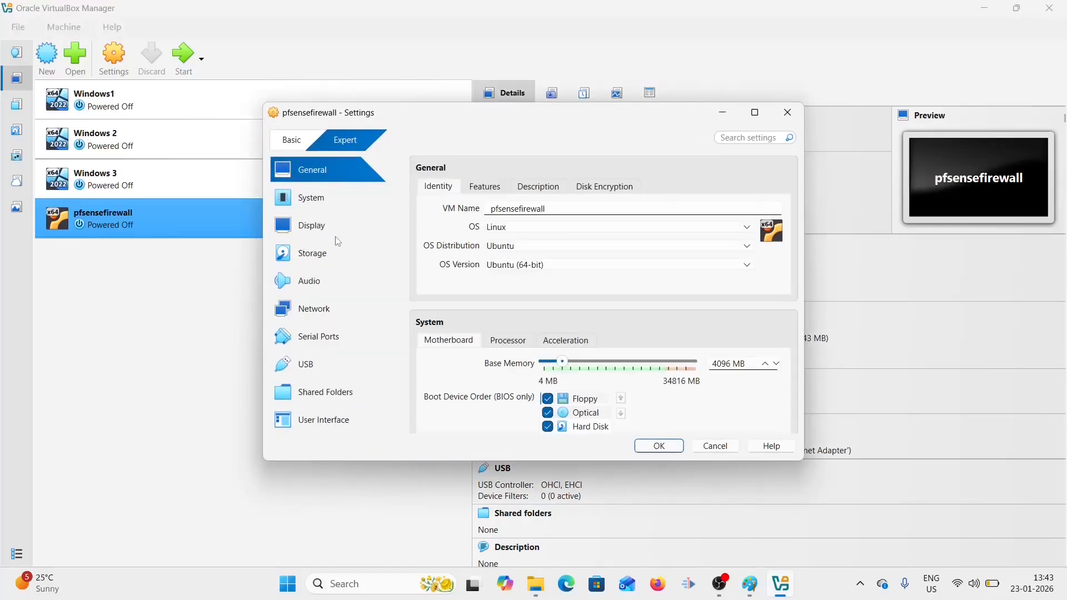
pyautogui.click(326, 259)
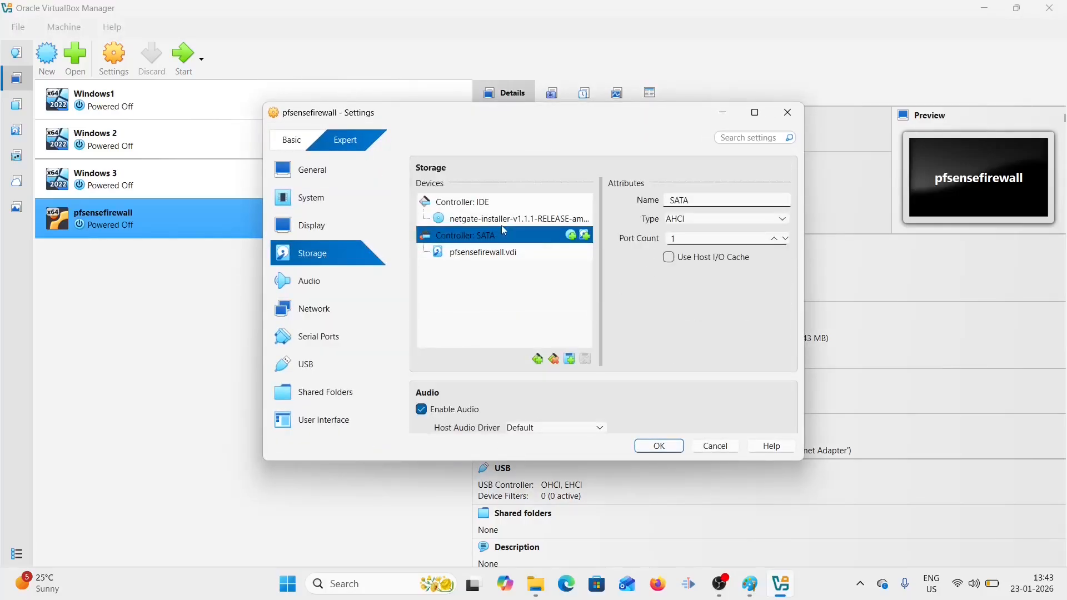
pyautogui.click(516, 220)
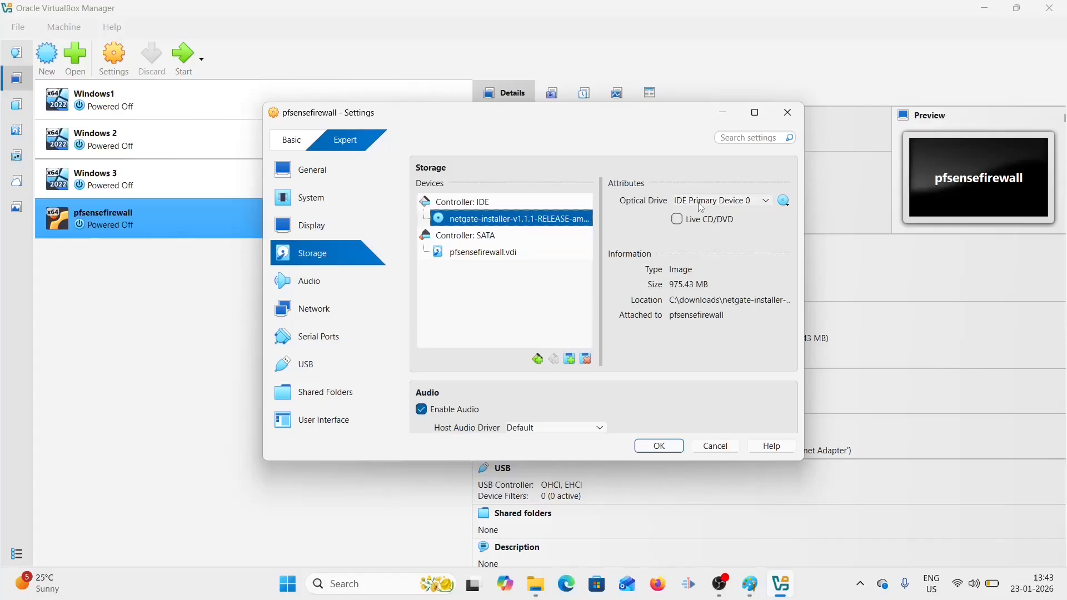
pyautogui.click(785, 205)
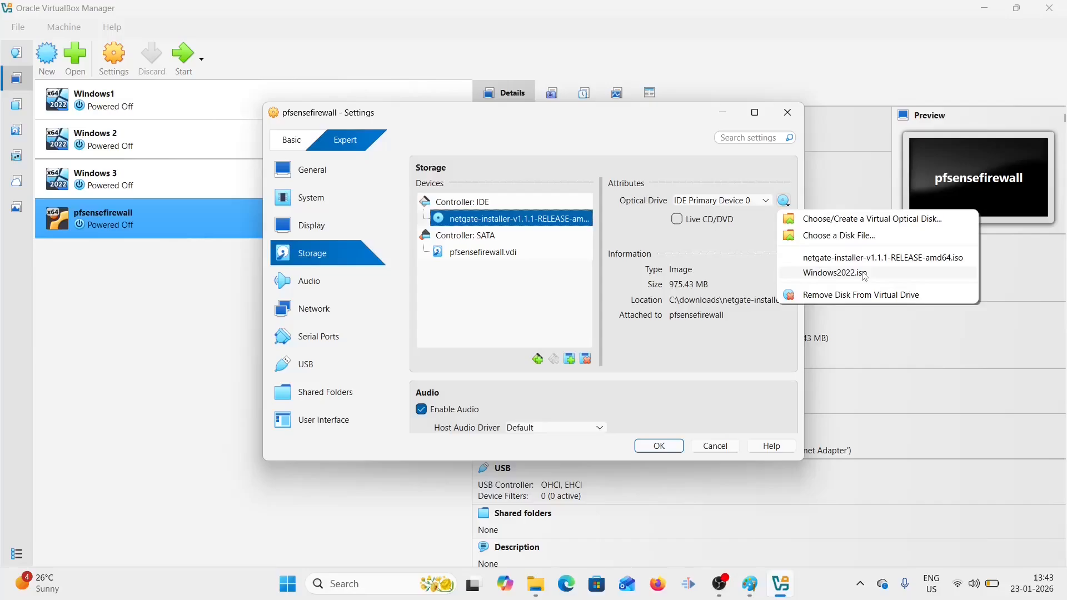
pyautogui.click(854, 299)
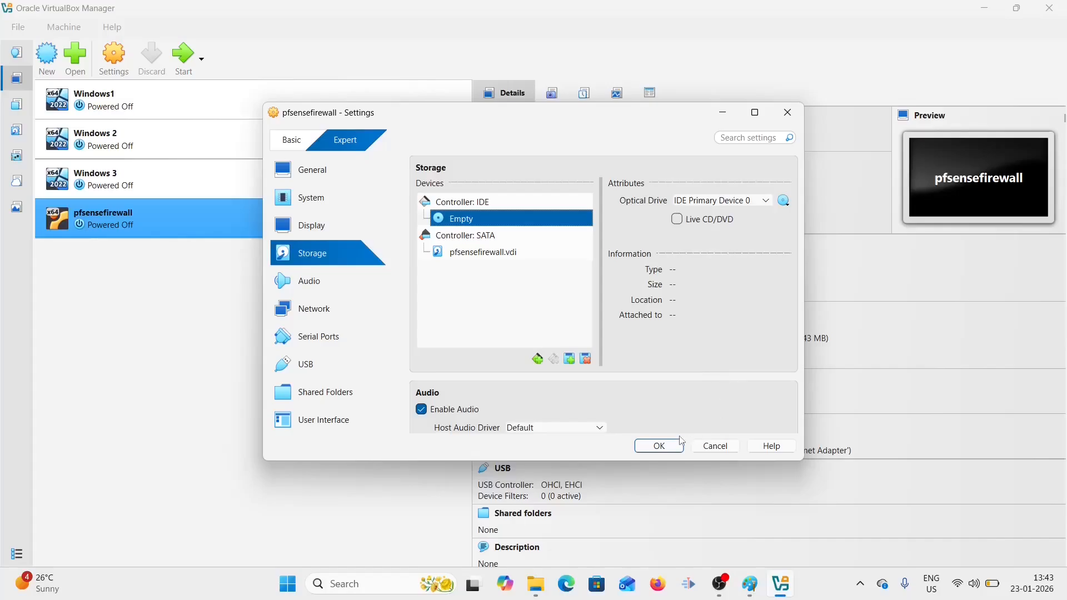
pyautogui.click(658, 447)
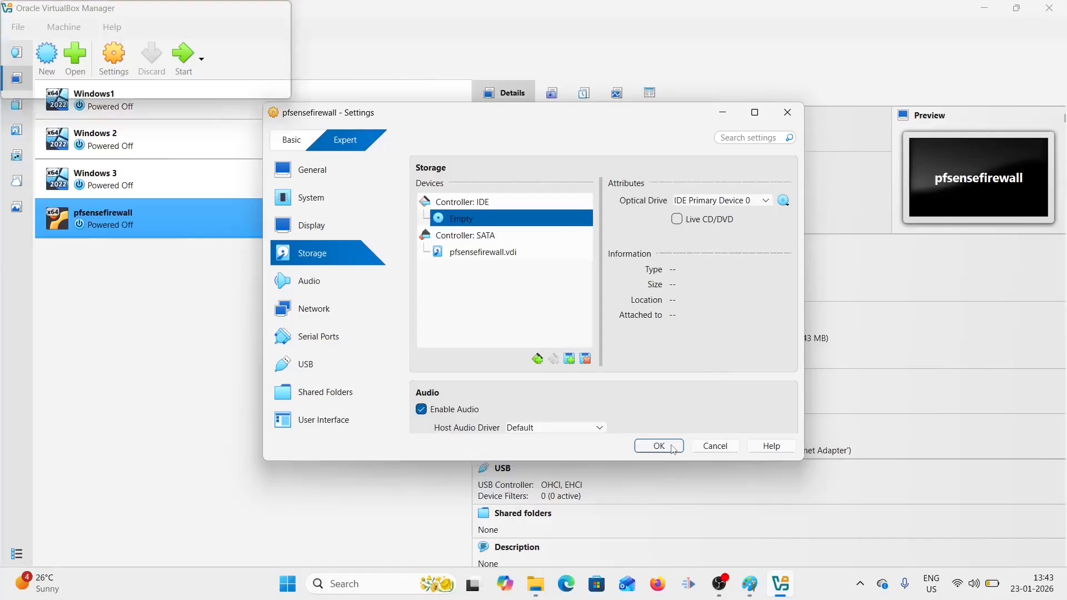
# - Start pfsensefirewall and let it boot to the pfSense 2.8.1 console menu
pyautogui.click(183, 55)
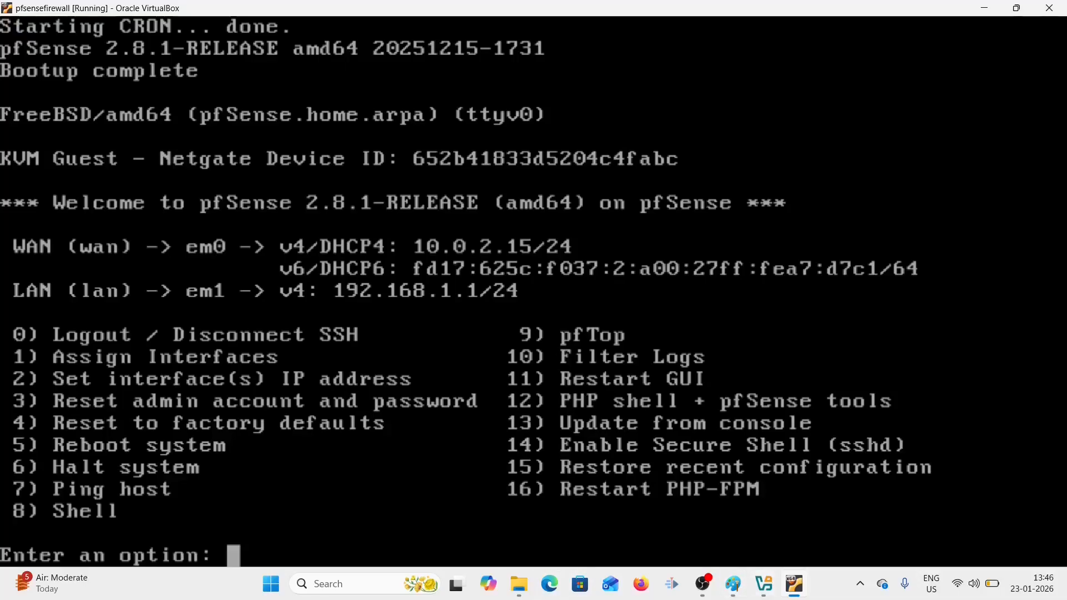
# - Open File > Tools > Network to view the 192.168.56.1/24 host-only network with DHCP
pyautogui.click(767, 587)
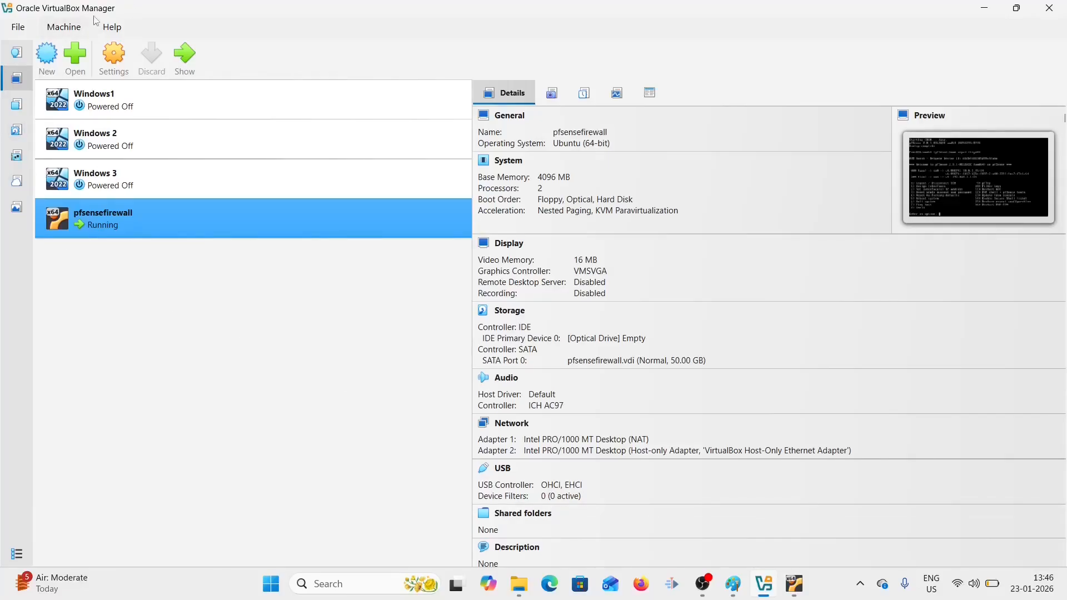
pyautogui.click(21, 28)
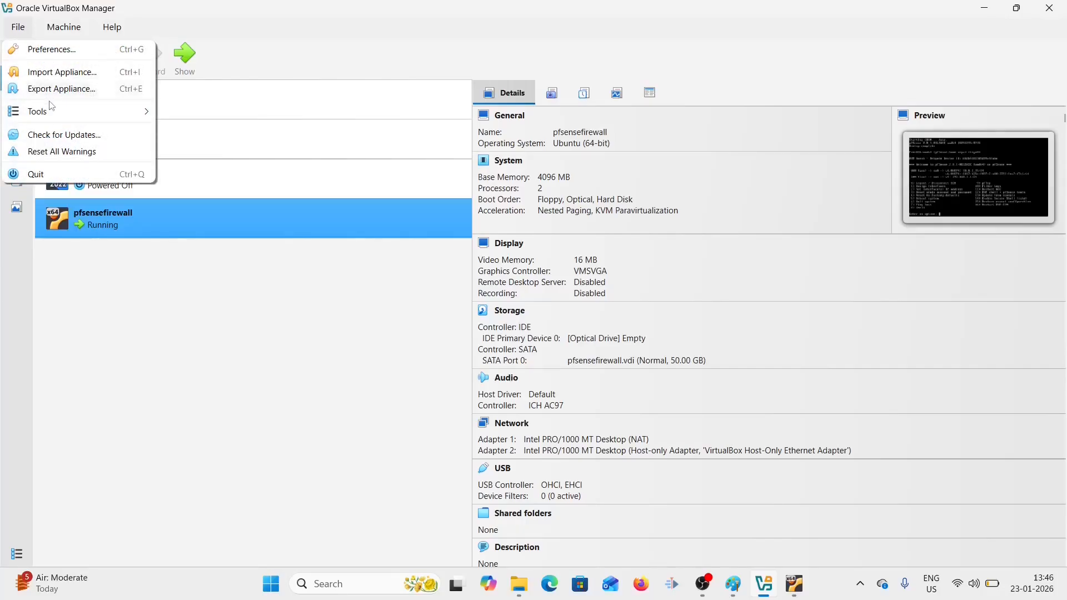
pyautogui.moveTo(58, 111)
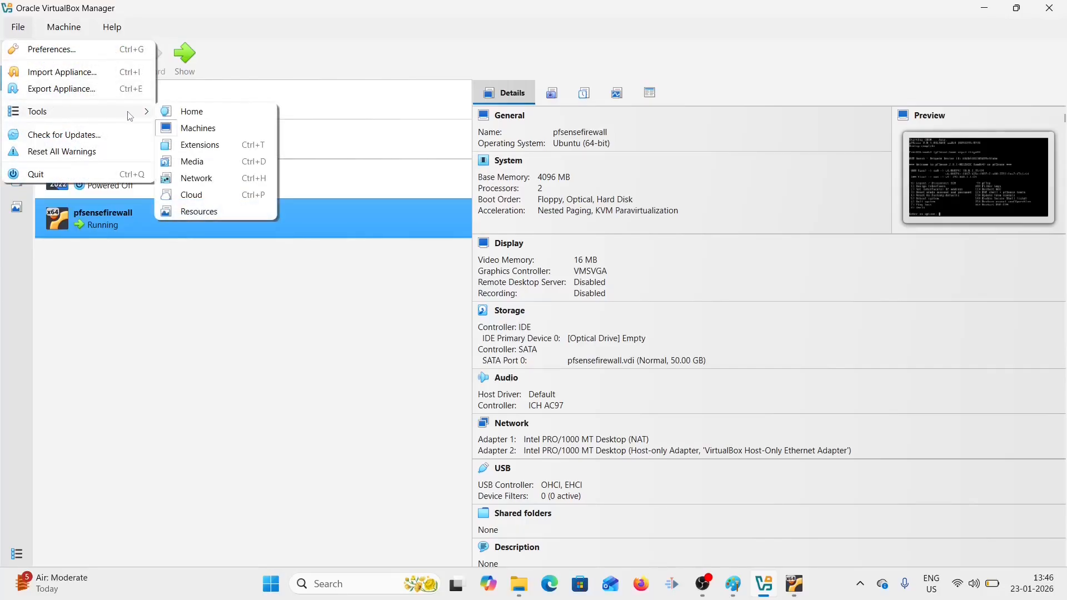
pyautogui.click(205, 184)
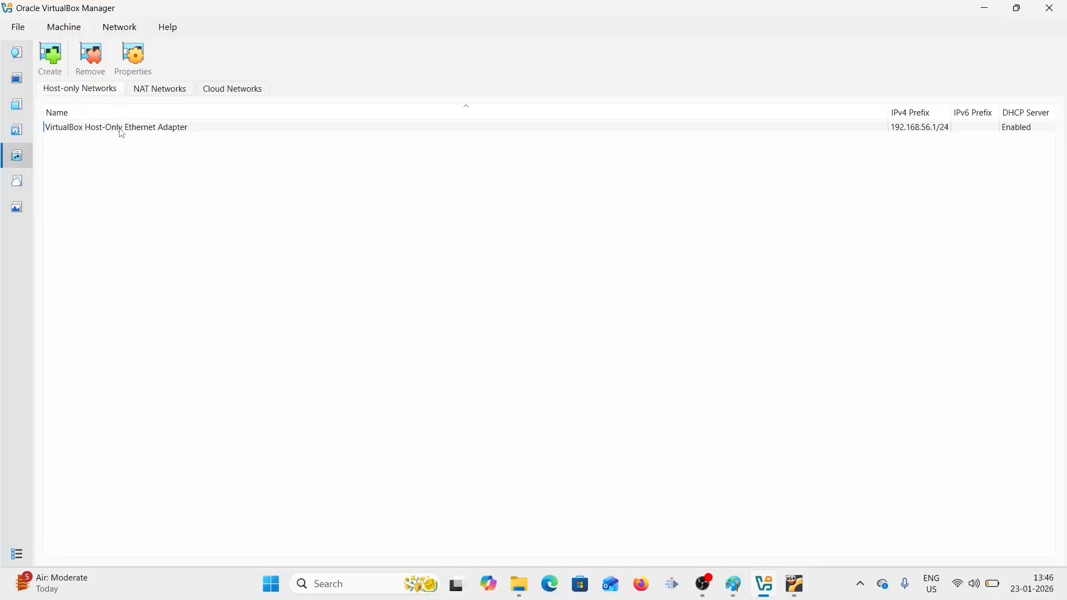
pyautogui.moveTo(122, 134)
# - In the console, pick option 2, select interface 2 (LAN), and answer n to DHCP
pyautogui.click(804, 584)
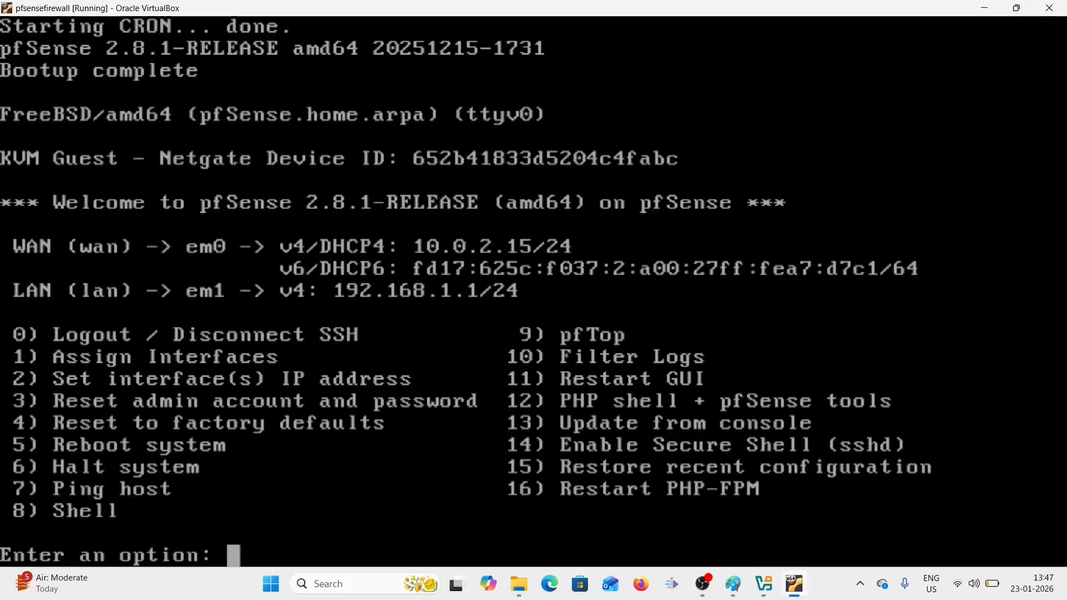
pyautogui.write('2')
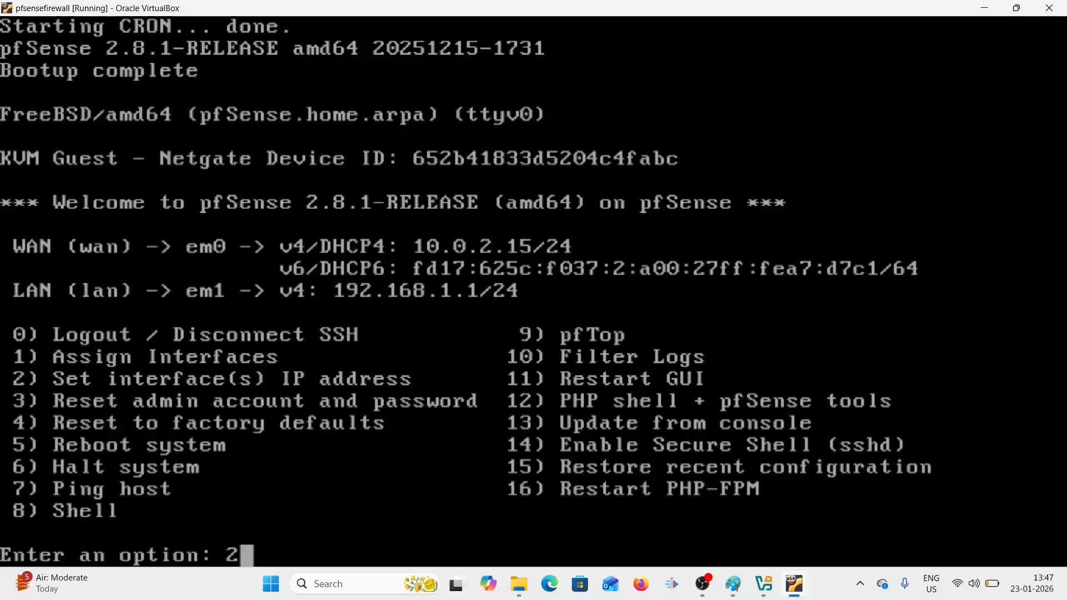
pyautogui.press('Return')
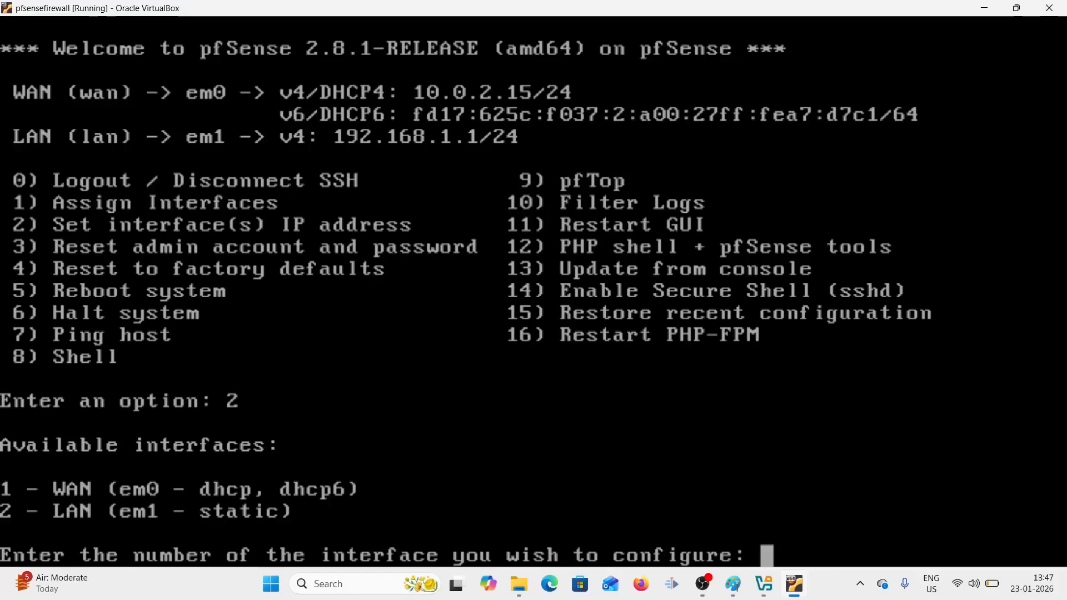
pyautogui.write('2')
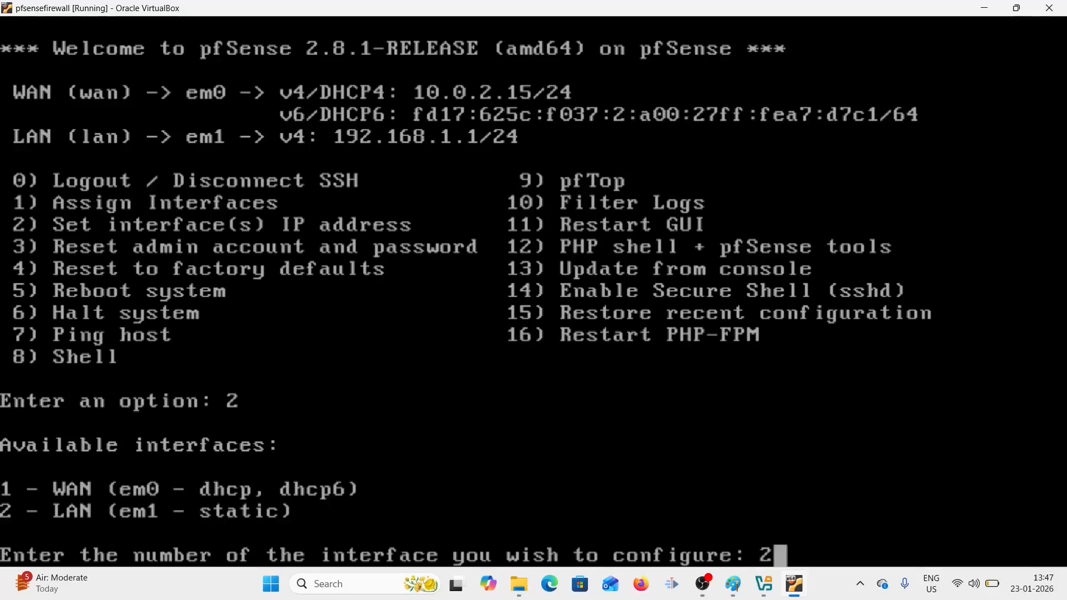
pyautogui.press('Return')
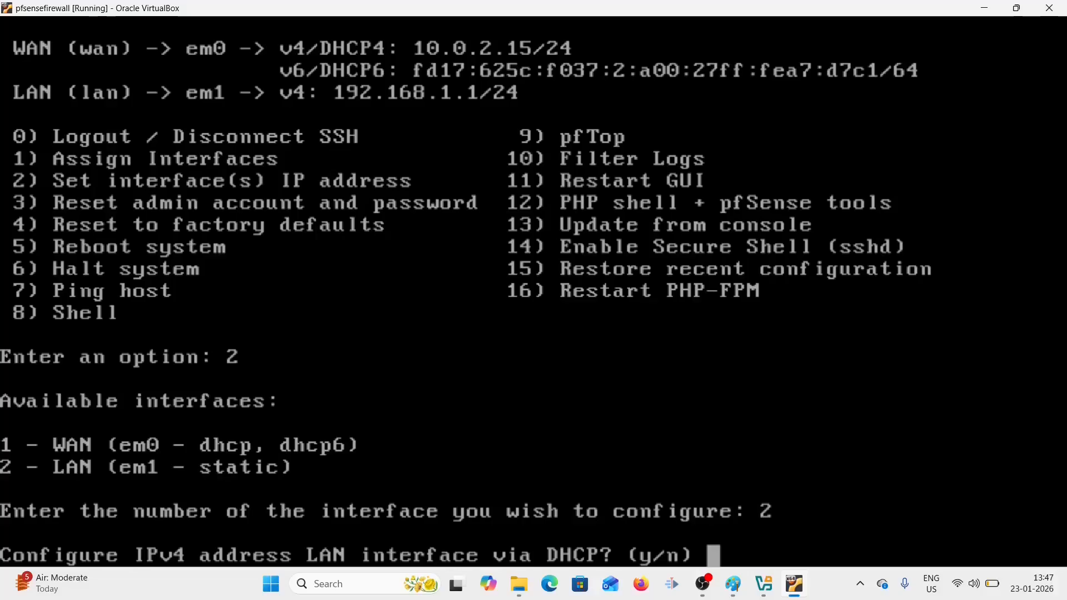
pyautogui.write('n')
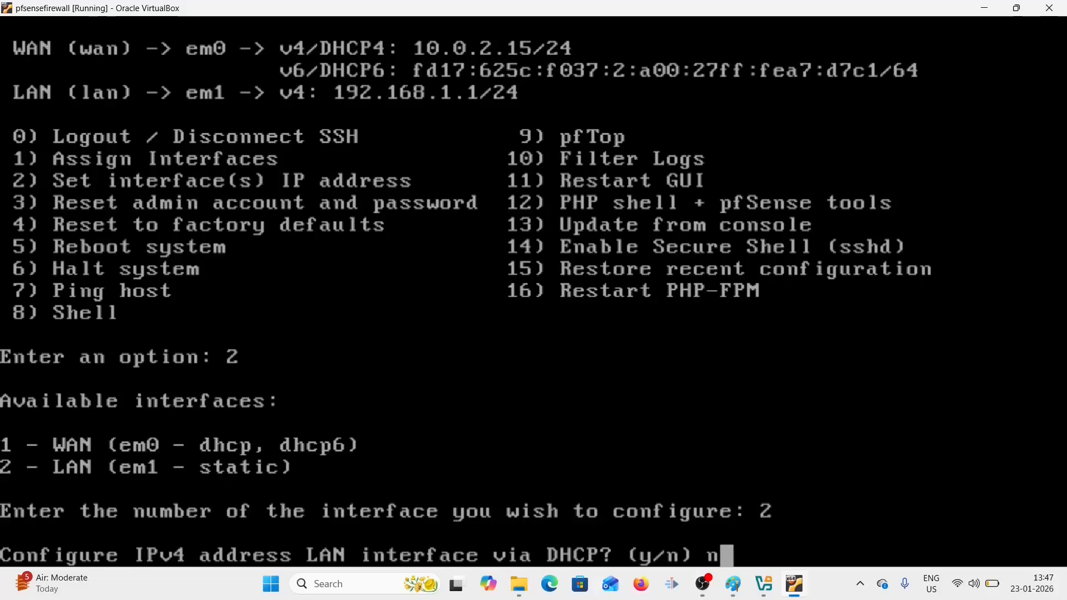
pyautogui.press('Return')
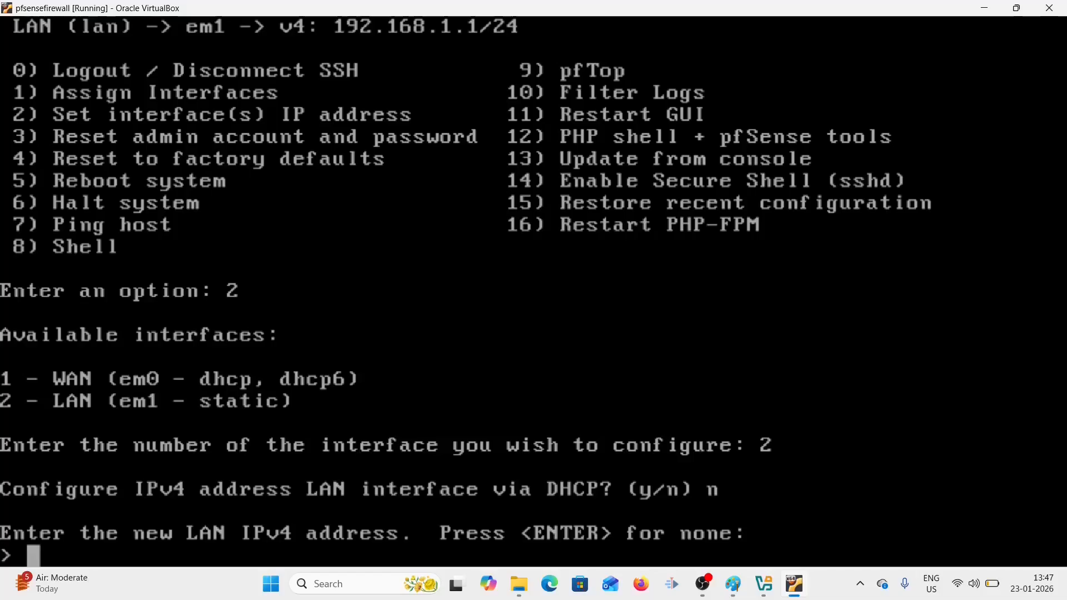
# - Enter 192.168.56.10 as the LAN IPv4 address with a subnet bit count of 24
pyautogui.write('192.168')
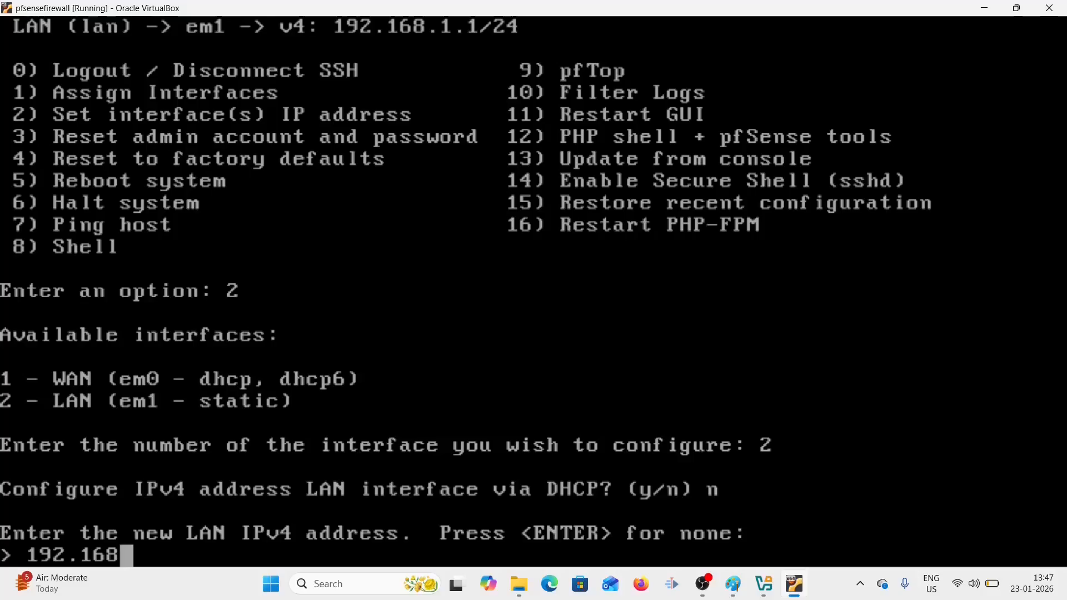
pyautogui.write('.56.10')
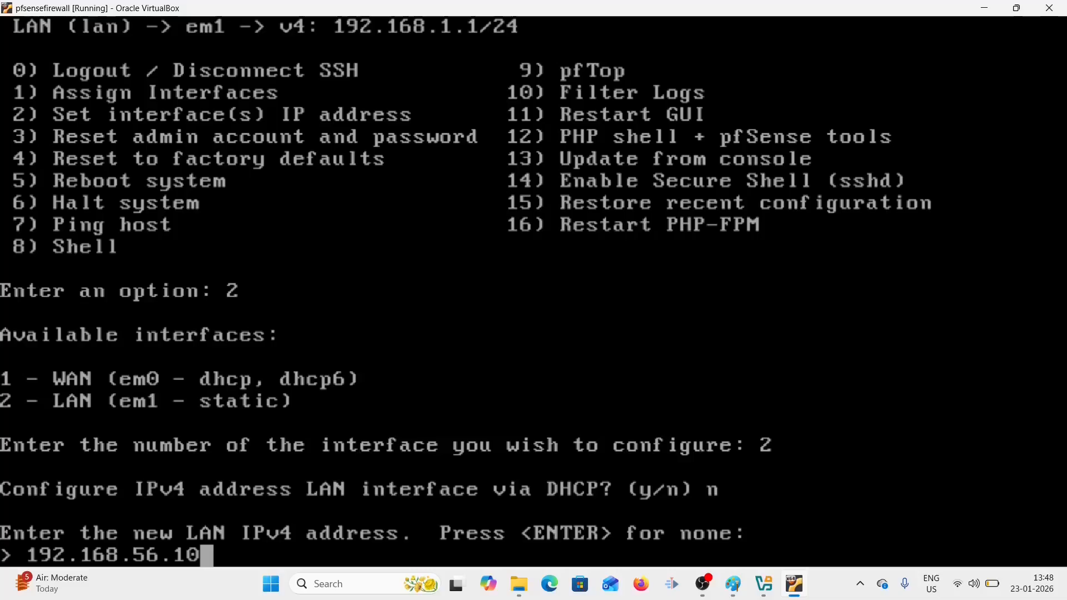
pyautogui.press('Return')
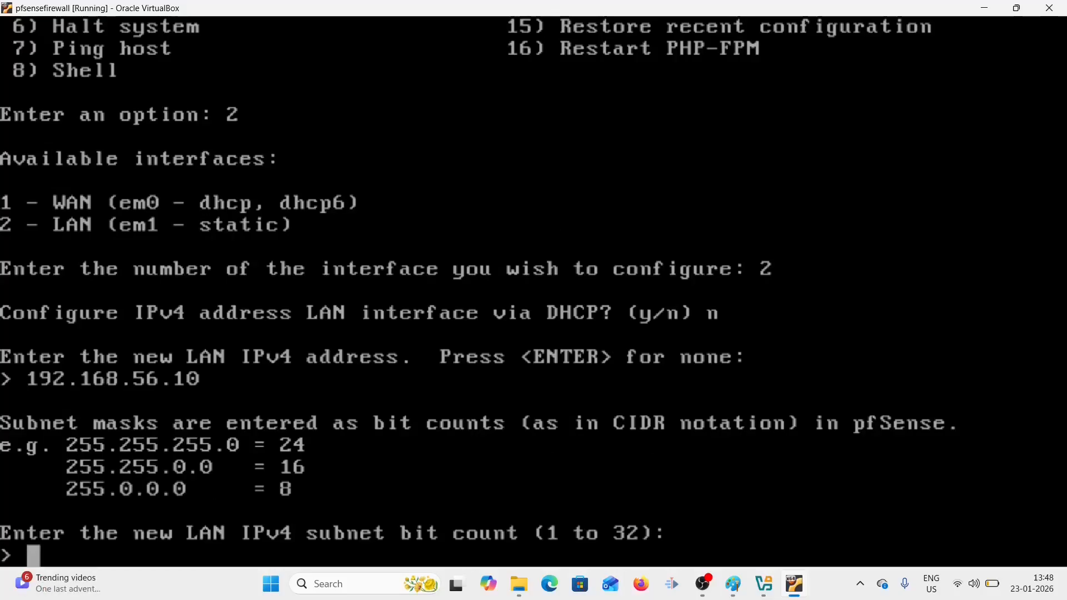
pyautogui.write('24')
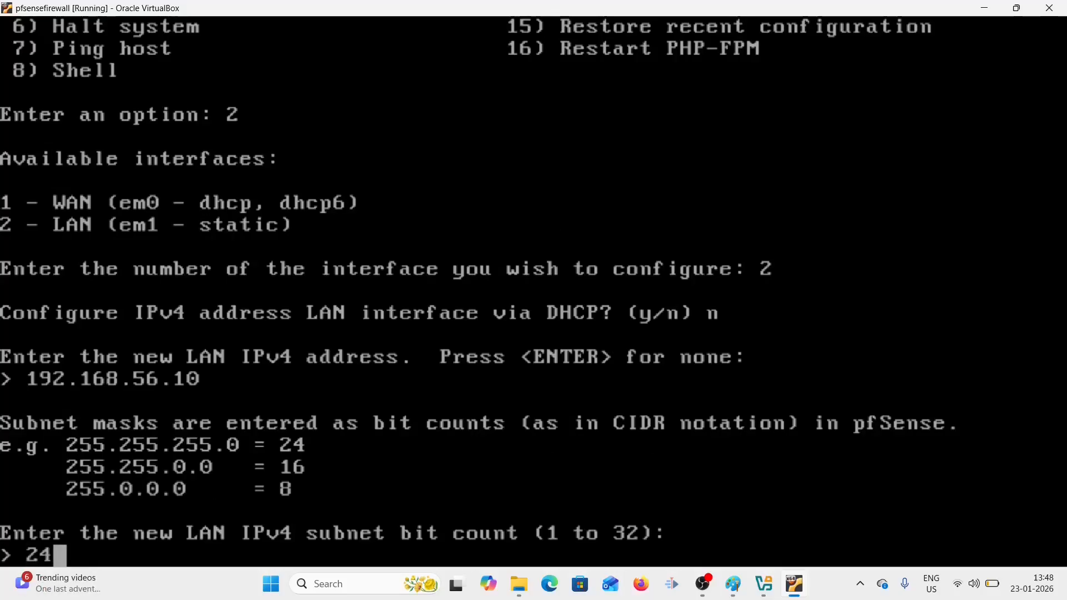
pyautogui.press('Return')
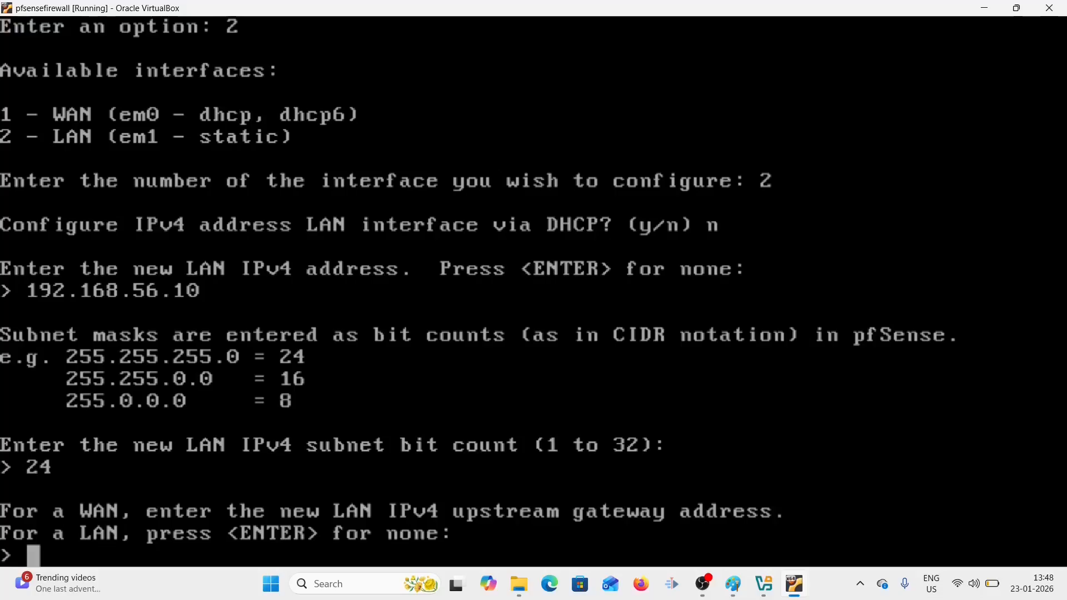
# - Skip the LAN gateway, DHCP6, IPv6 and DHCP server, keep HTTPS, and return to the menu
pyautogui.press('Return')
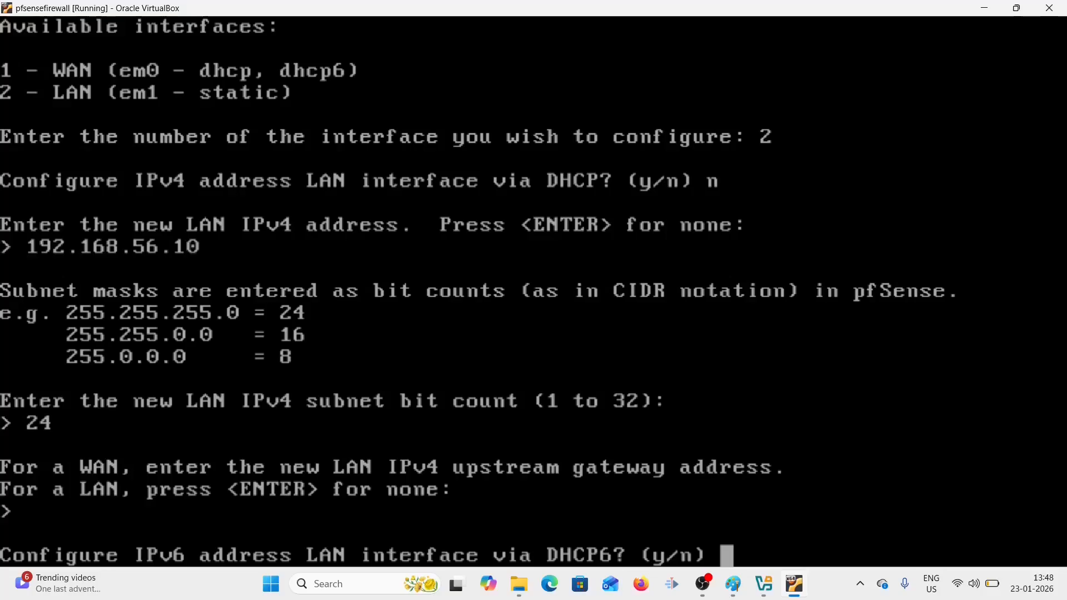
pyautogui.write('n')
pyautogui.press('Return')
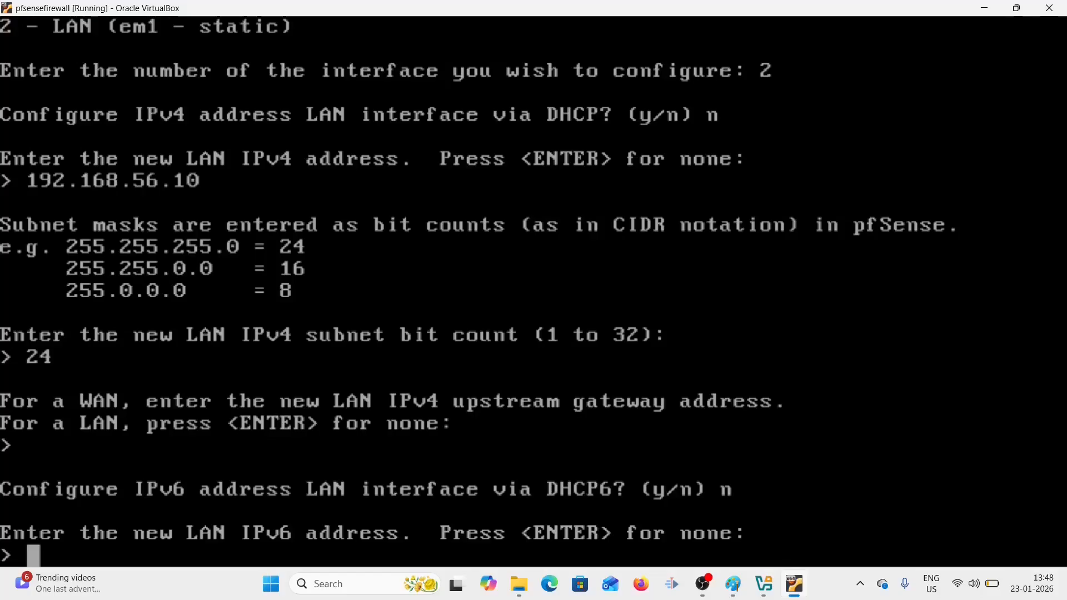
pyautogui.press('Return')
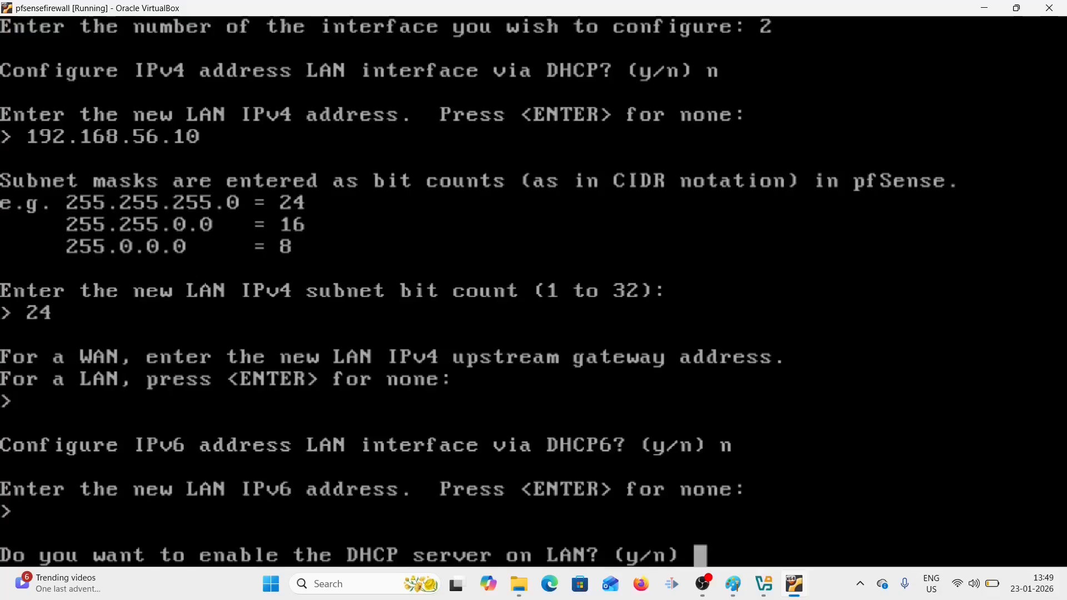
pyautogui.write('n')
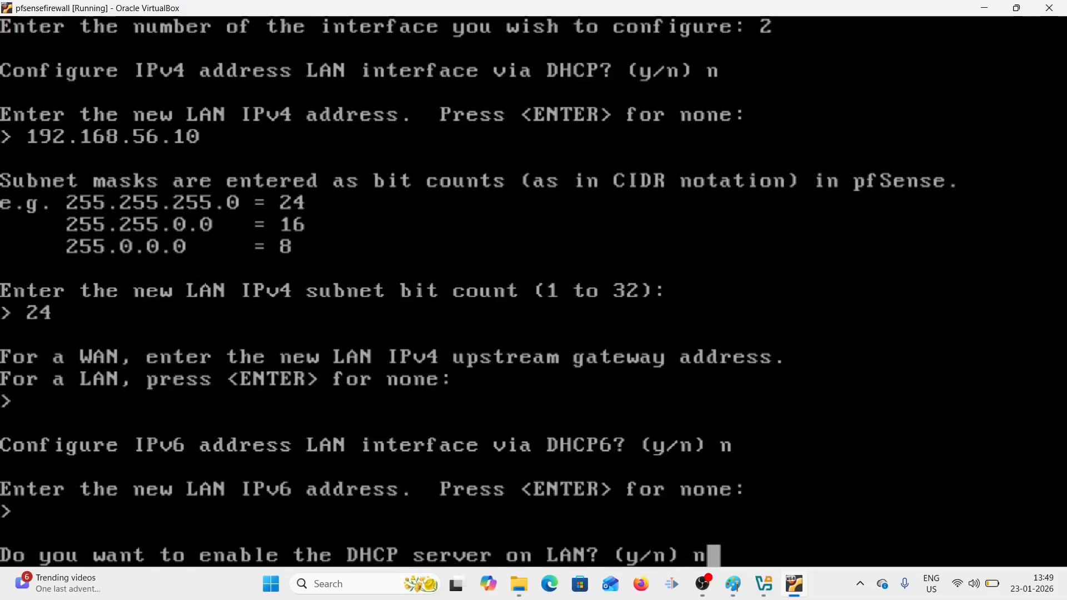
pyautogui.press('Return')
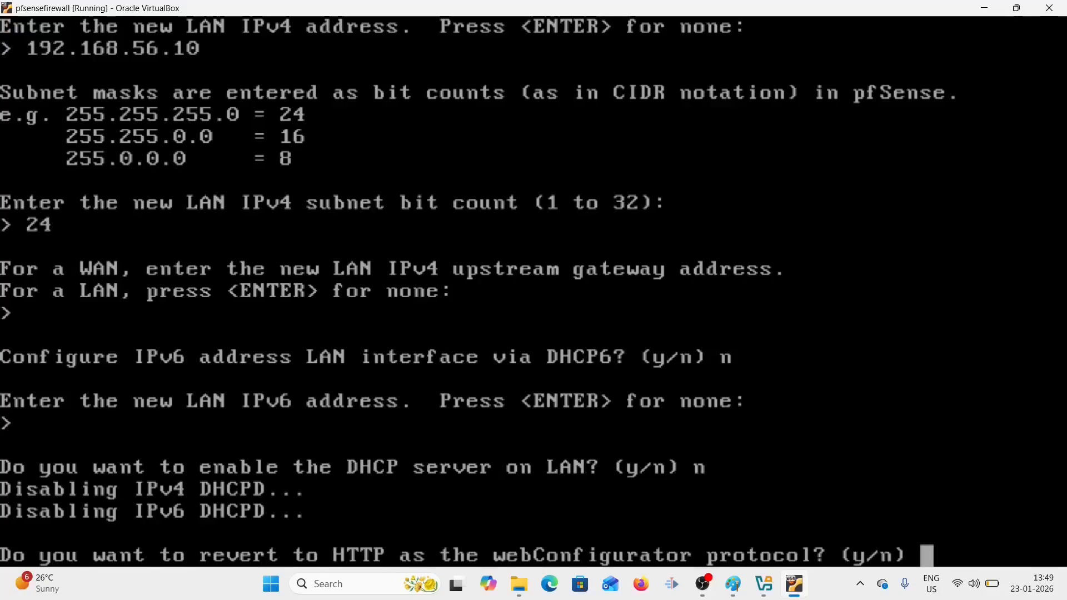
pyautogui.write('n')
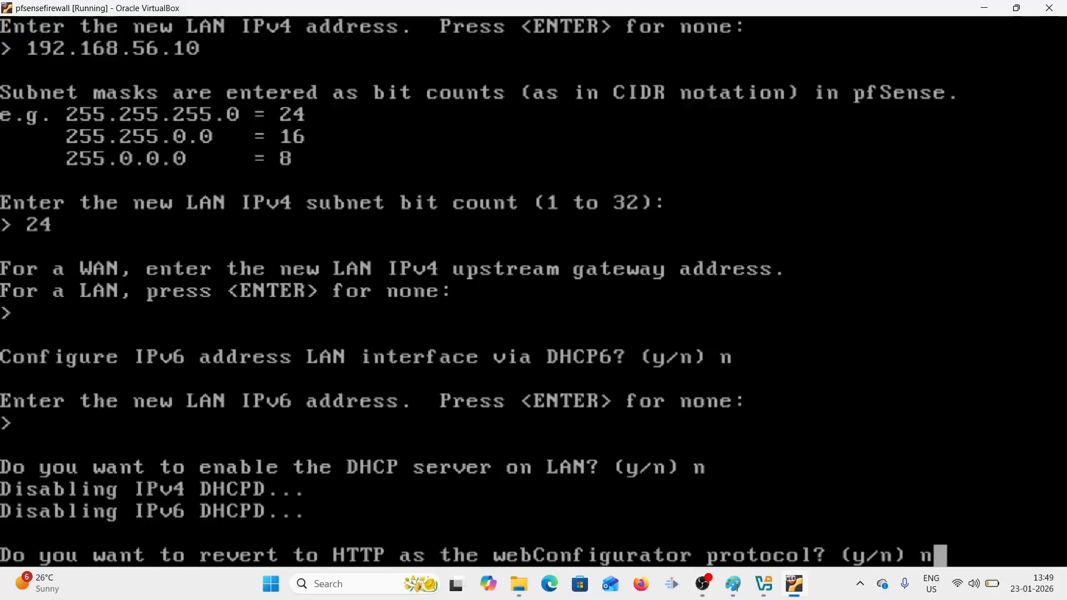
pyautogui.press('Return')
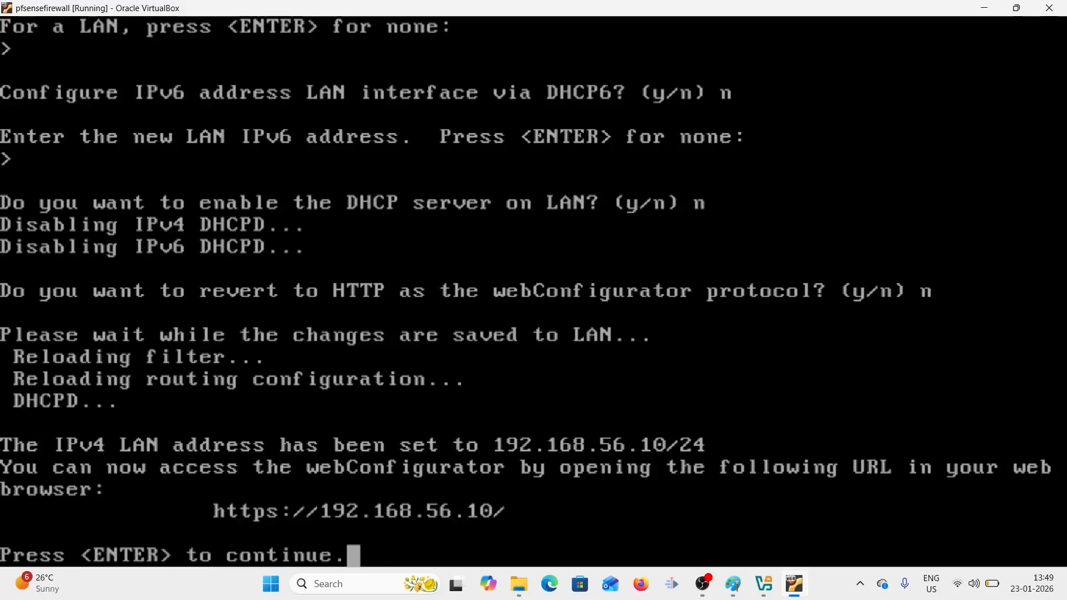
pyautogui.press('Return')
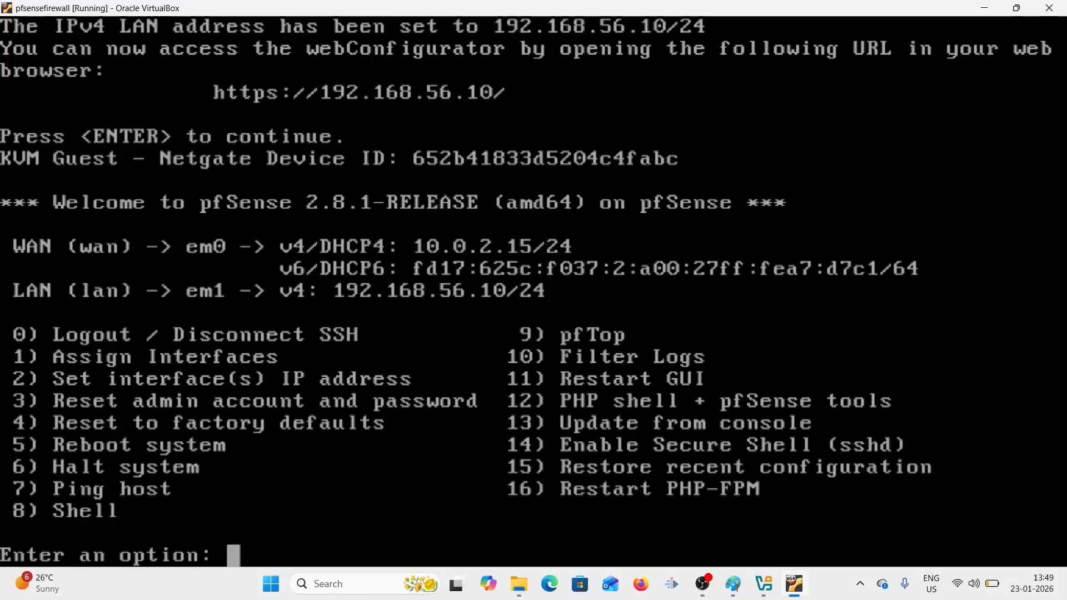
# - Load 192.168.56.10 in Firefox
pyautogui.click(642, 585)
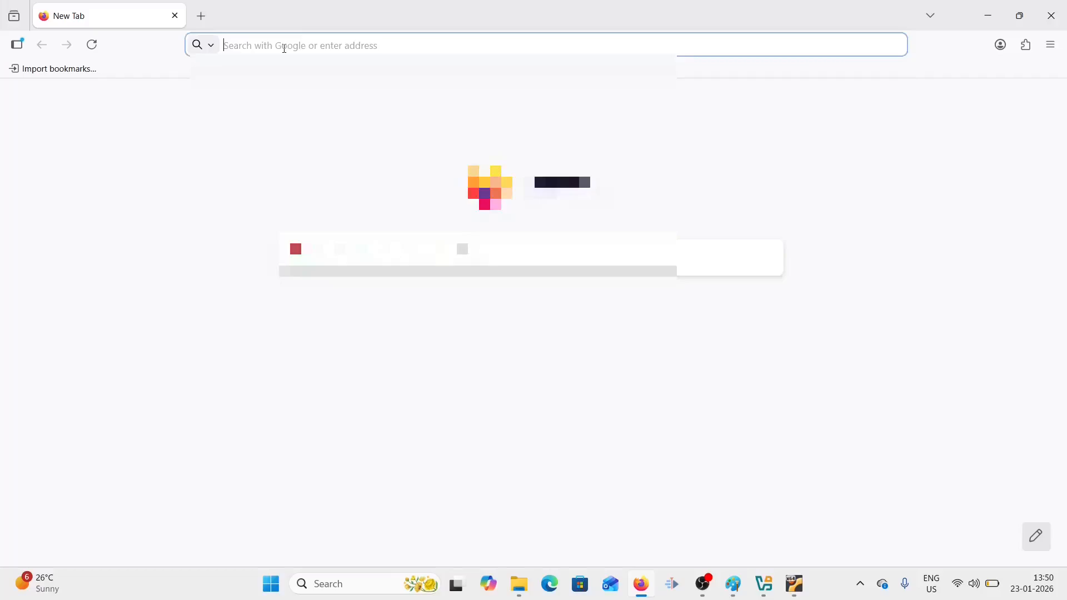
pyautogui.write('192')
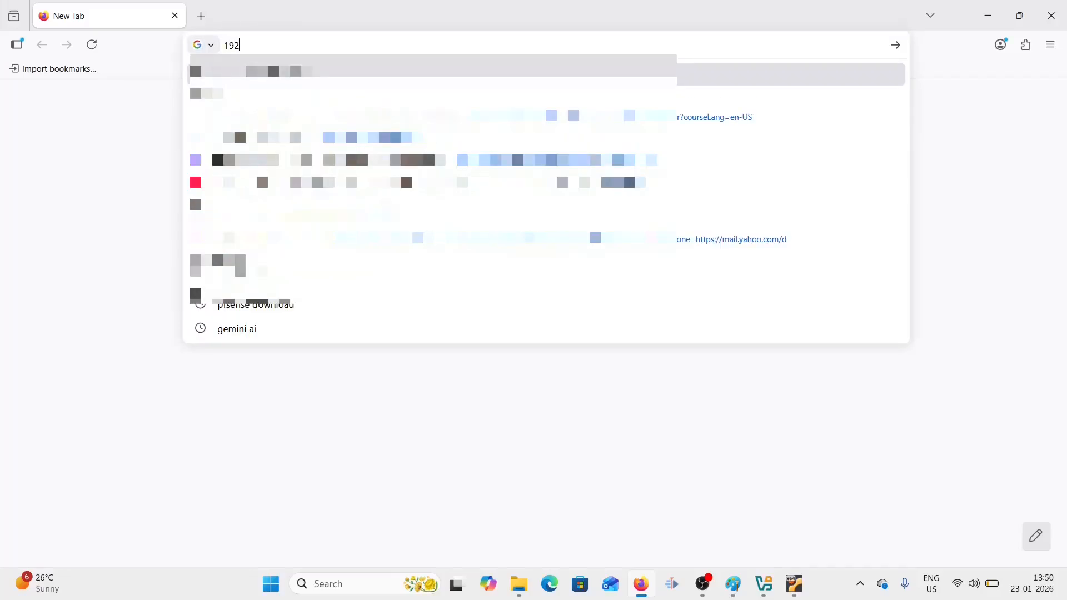
pyautogui.write('.168')
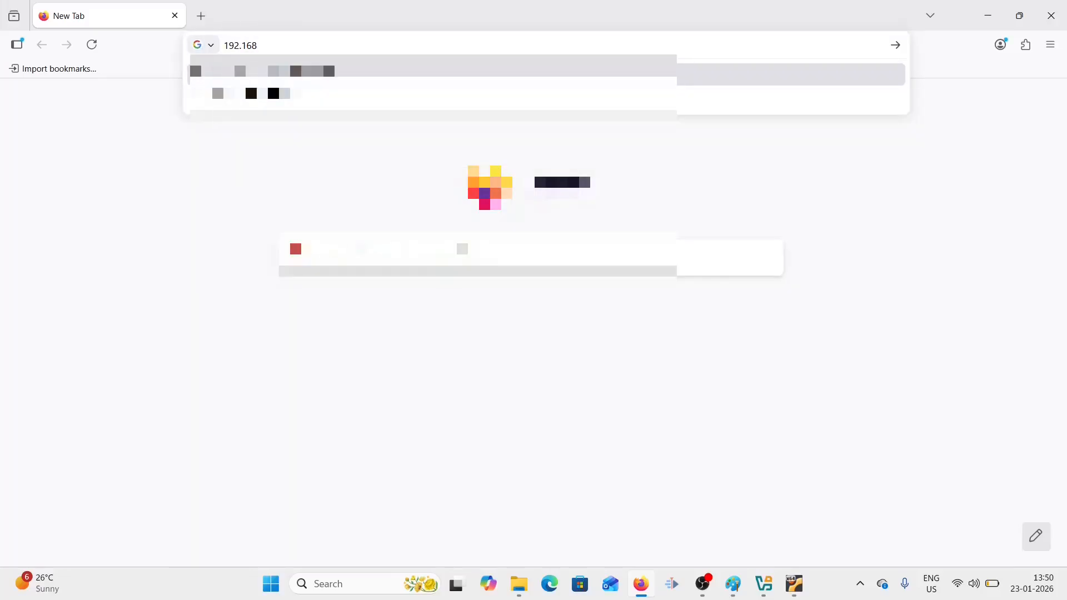
pyautogui.write('.56')
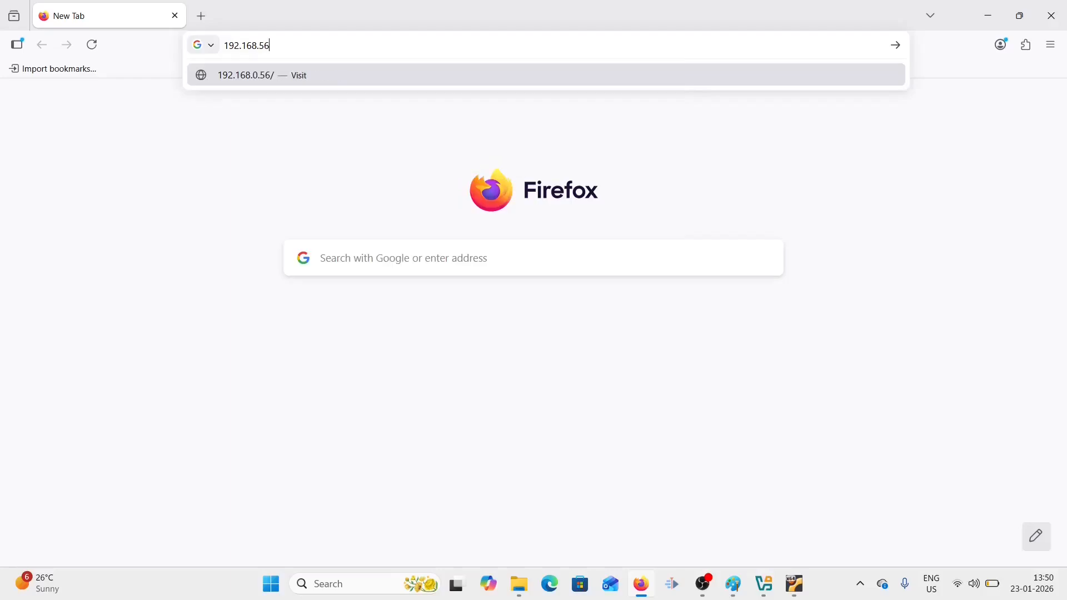
pyautogui.write('.10')
pyautogui.press('Return')
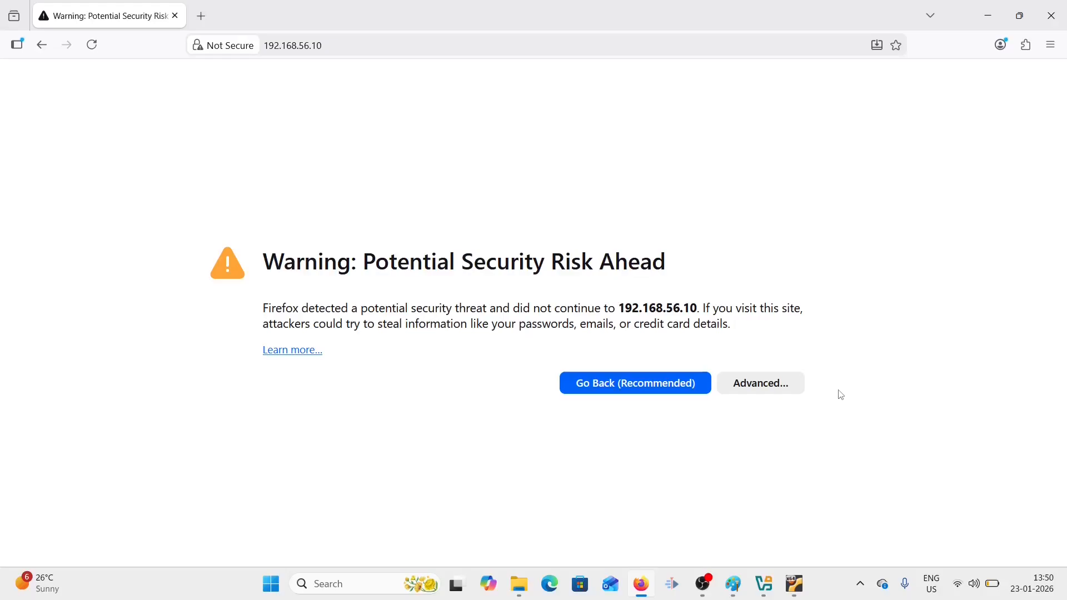
# - Accept the self-signed certificate risk to reach the pfSense login page
pyautogui.click(769, 393)
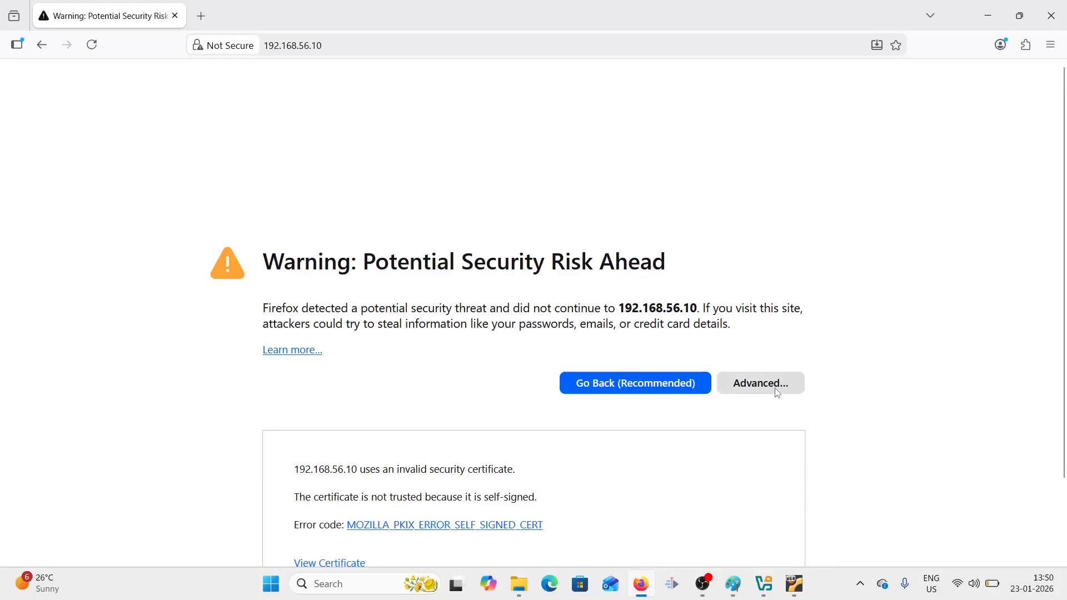
pyautogui.scroll(-2, 1064, 318)
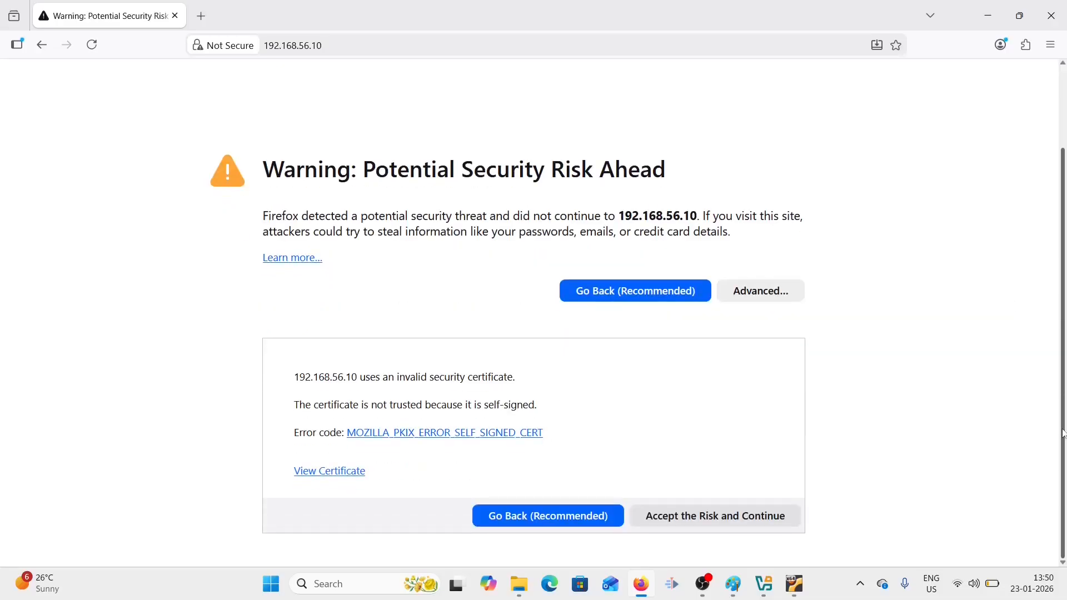
pyautogui.click(735, 522)
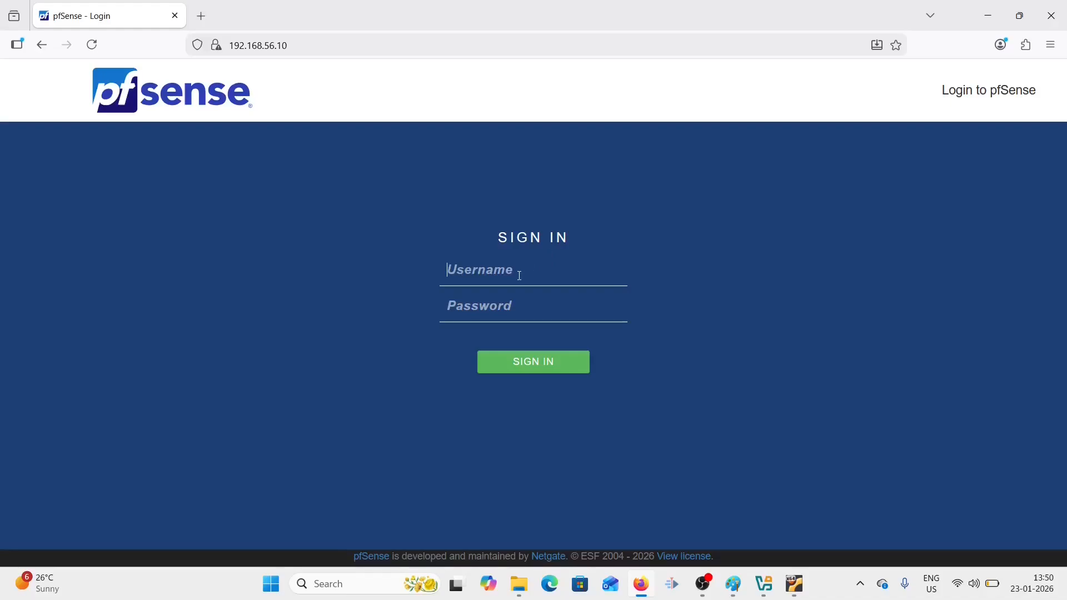
# - Log in as admin with the account password and choose Never save for the login
pyautogui.write('admin')
pyautogui.click(499, 308)
pyautogui.write('pass')
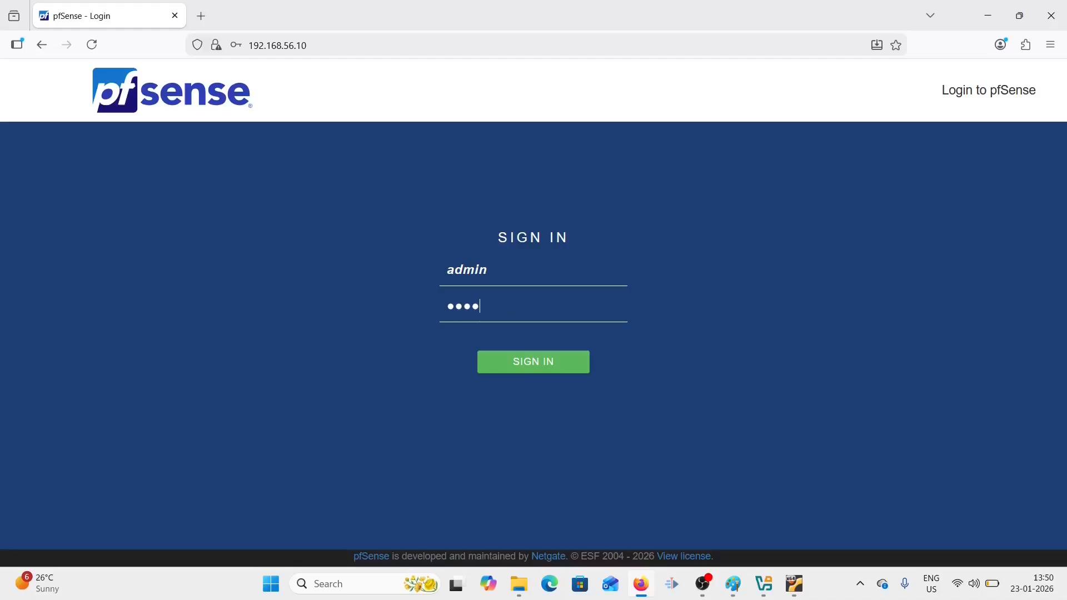
pyautogui.write('nse')
pyautogui.click(550, 367)
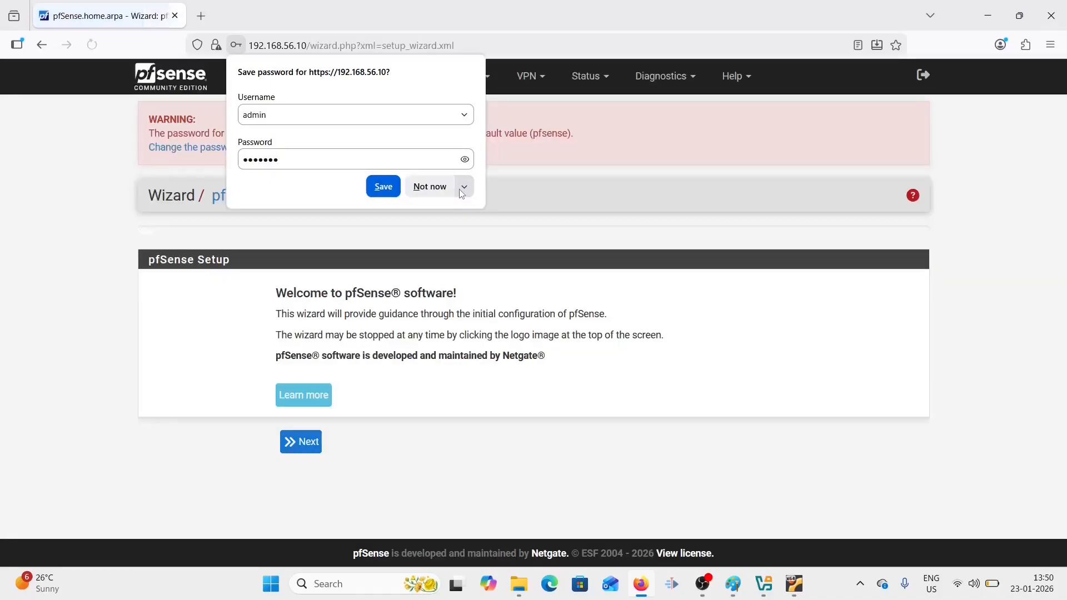
pyautogui.click(461, 192)
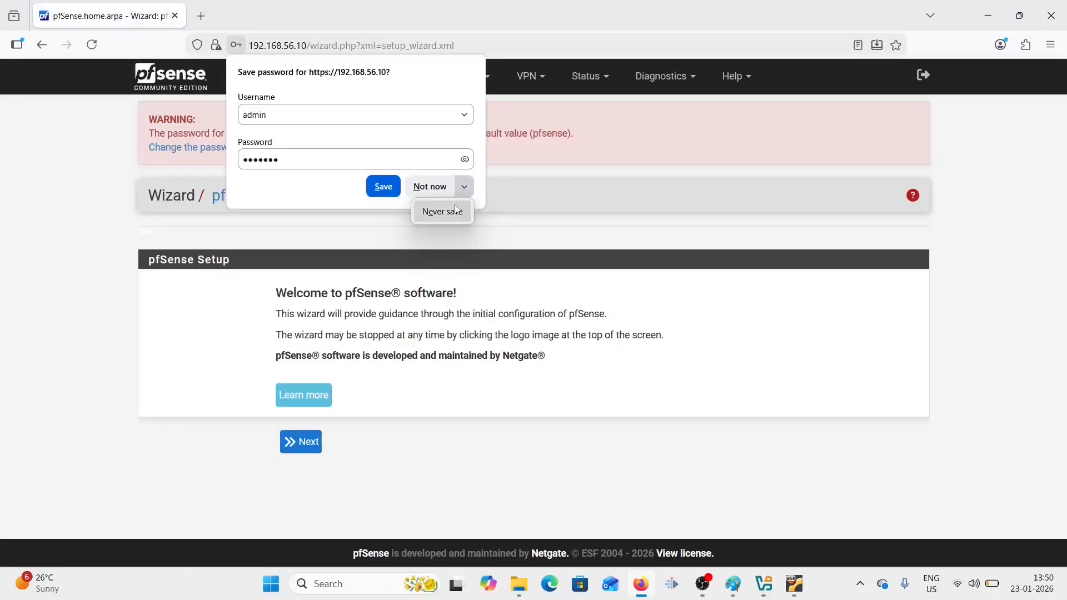
pyautogui.click(455, 209)
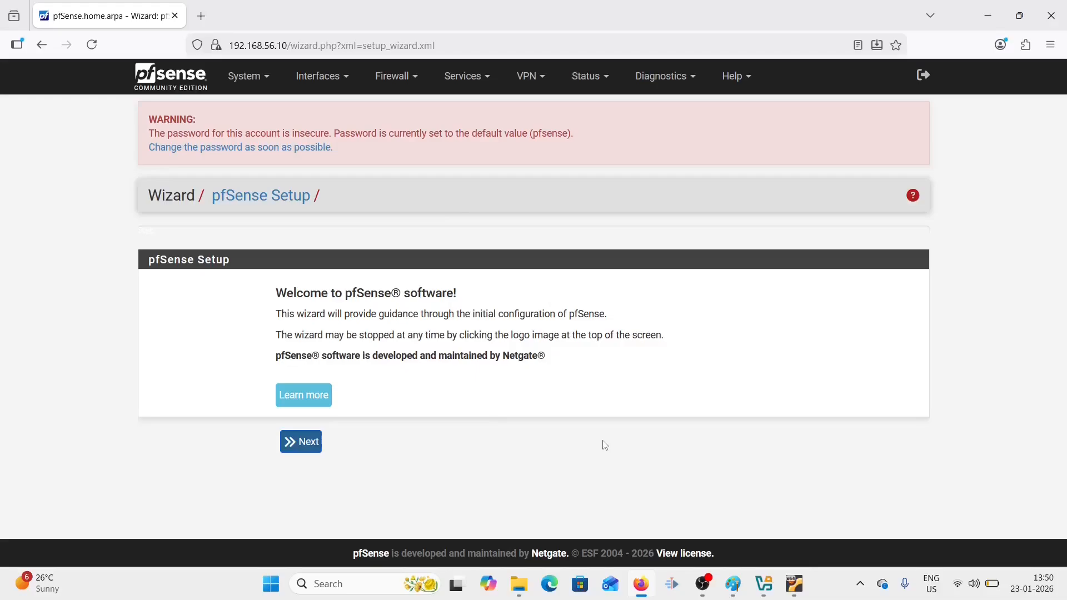
# - Pass the welcome and support pages, keeping hostname pfSense and domain home.arpa as defaults
pyautogui.click(314, 443)
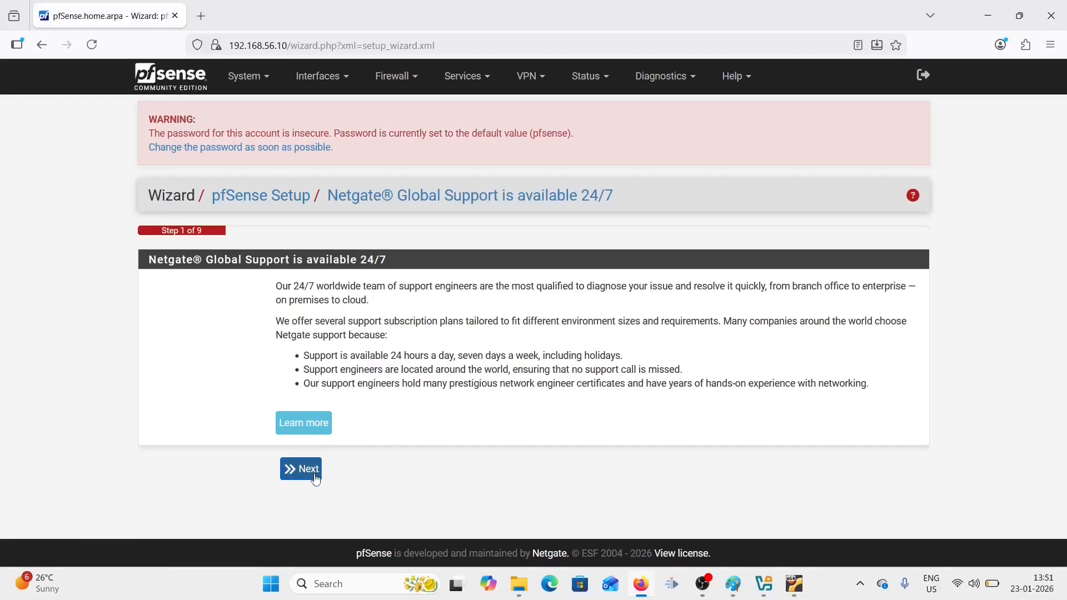
pyautogui.click(315, 478)
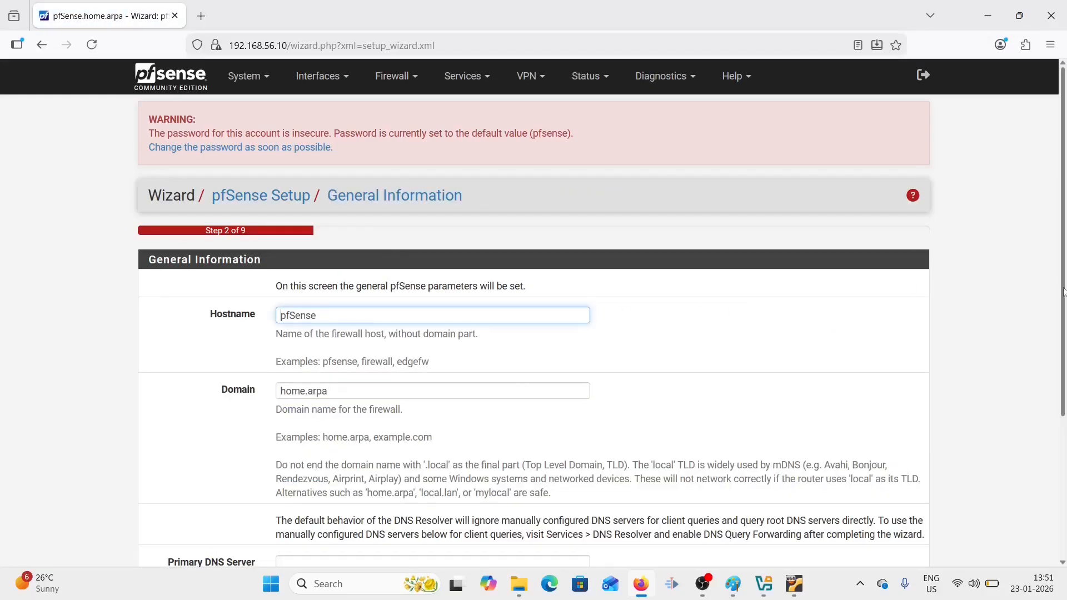
pyautogui.moveTo(1065, 295); pyautogui.dragTo(1065, 408)
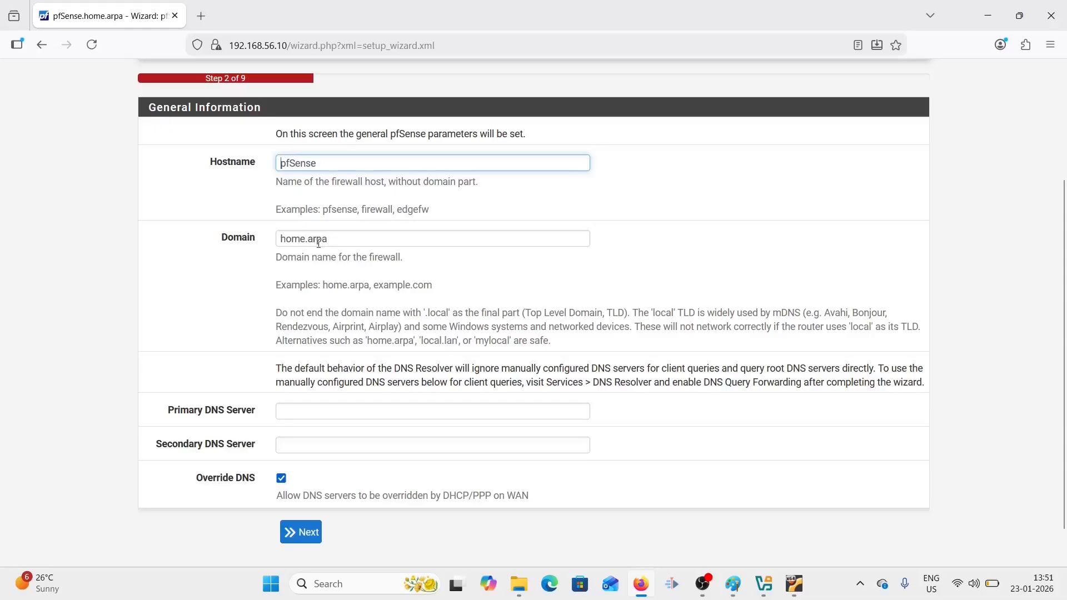
pyautogui.click(297, 411)
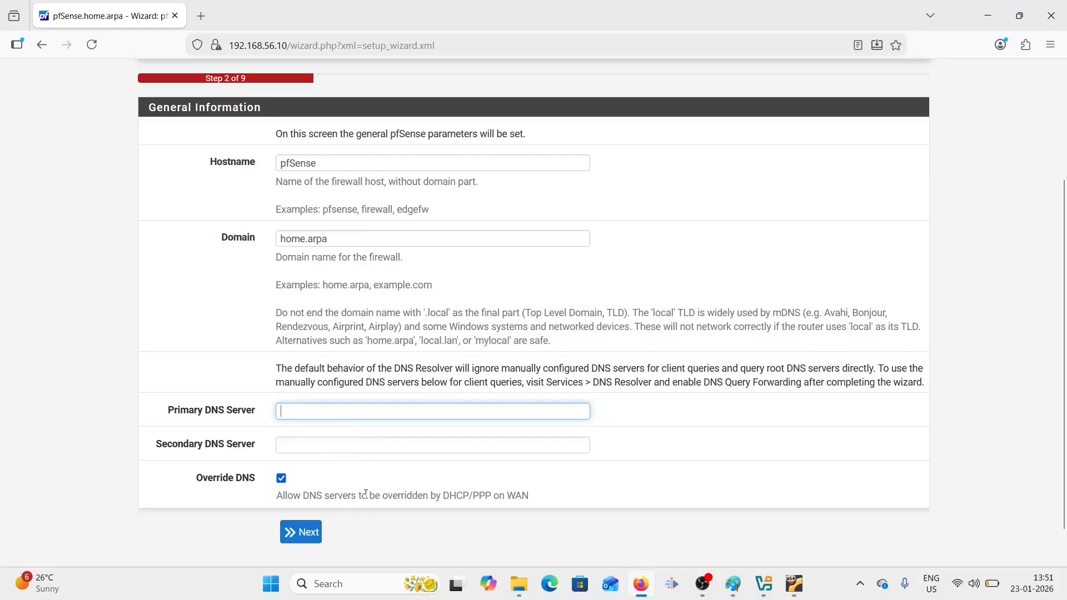
pyautogui.click(314, 537)
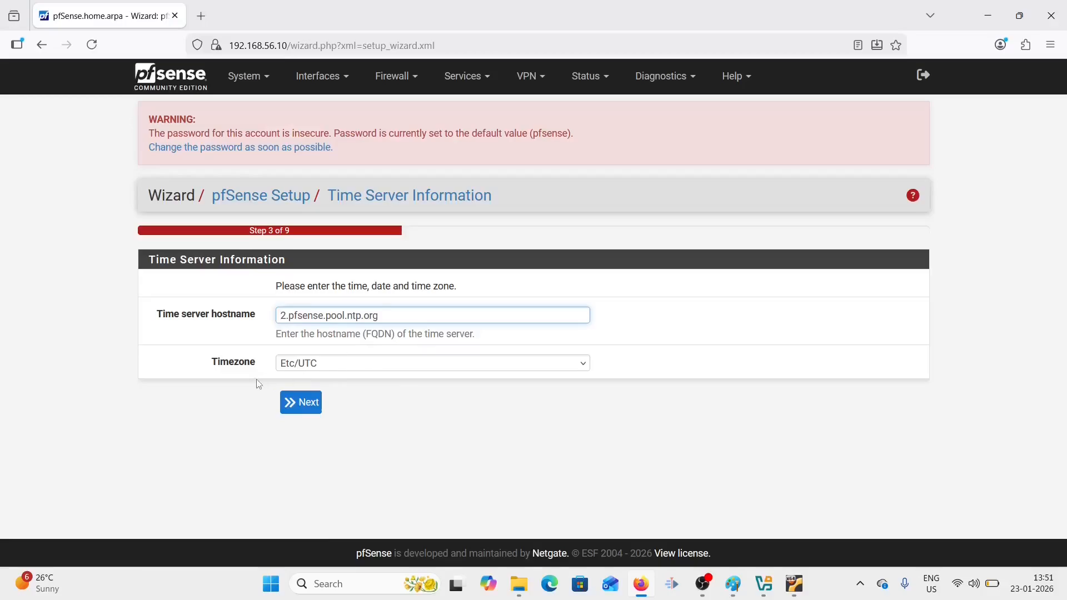
# - Pick Asia/Calcutta from the Timezone list and save the time settings
pyautogui.click(578, 364)
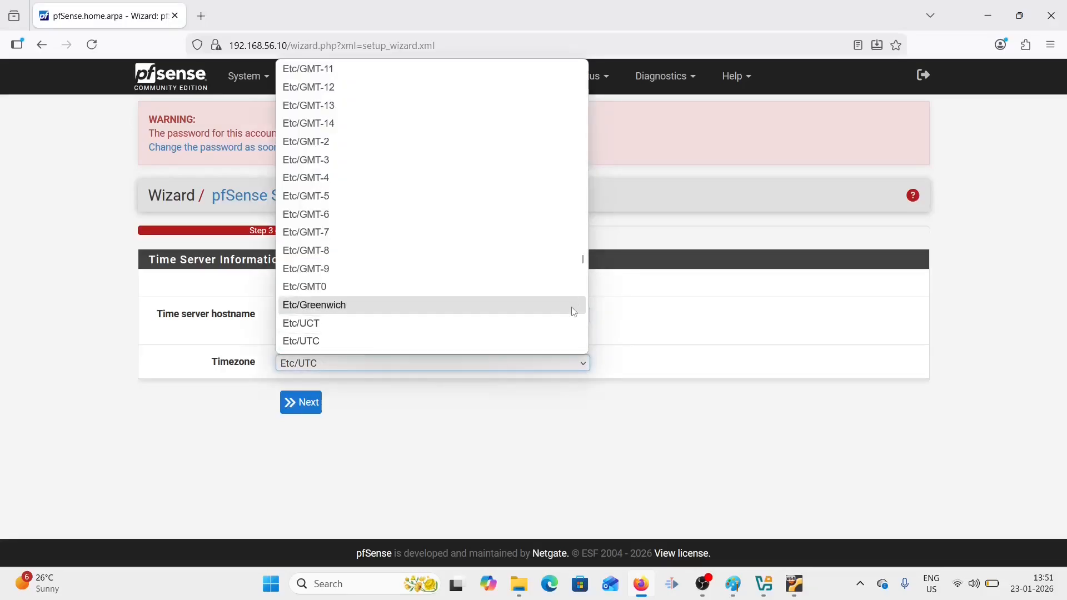
pyautogui.scroll(-5, 585, 269)
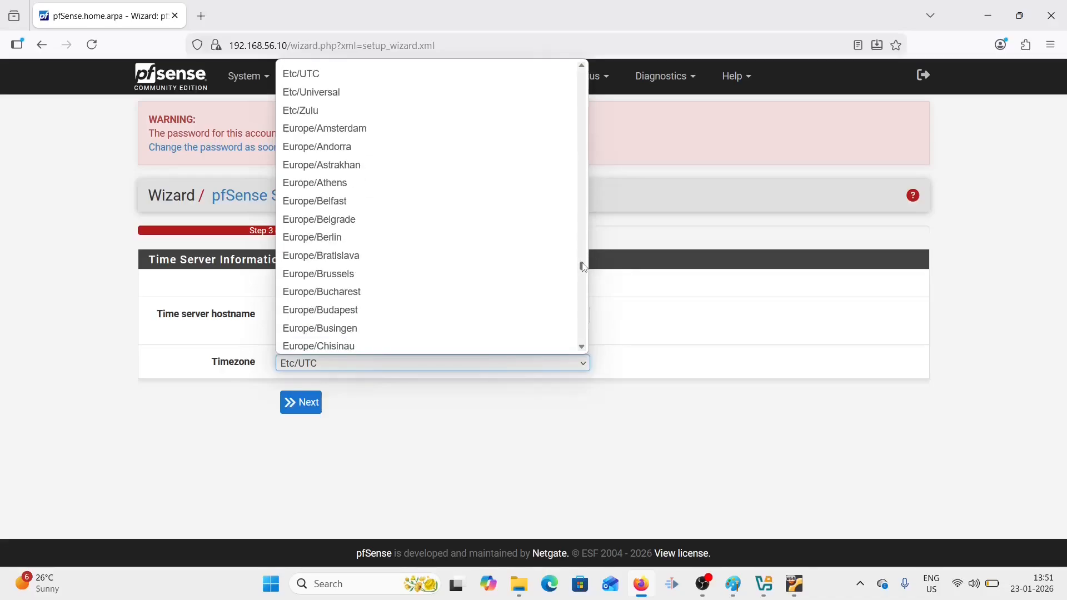
pyautogui.moveTo(582, 266); pyautogui.dragTo(576, 188)
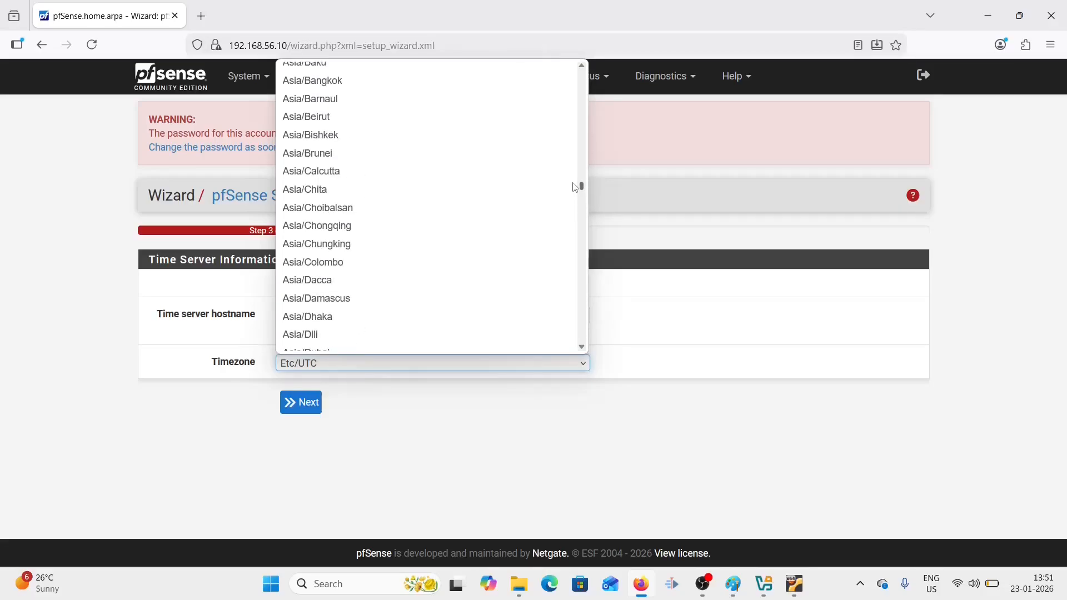
pyautogui.click(371, 175)
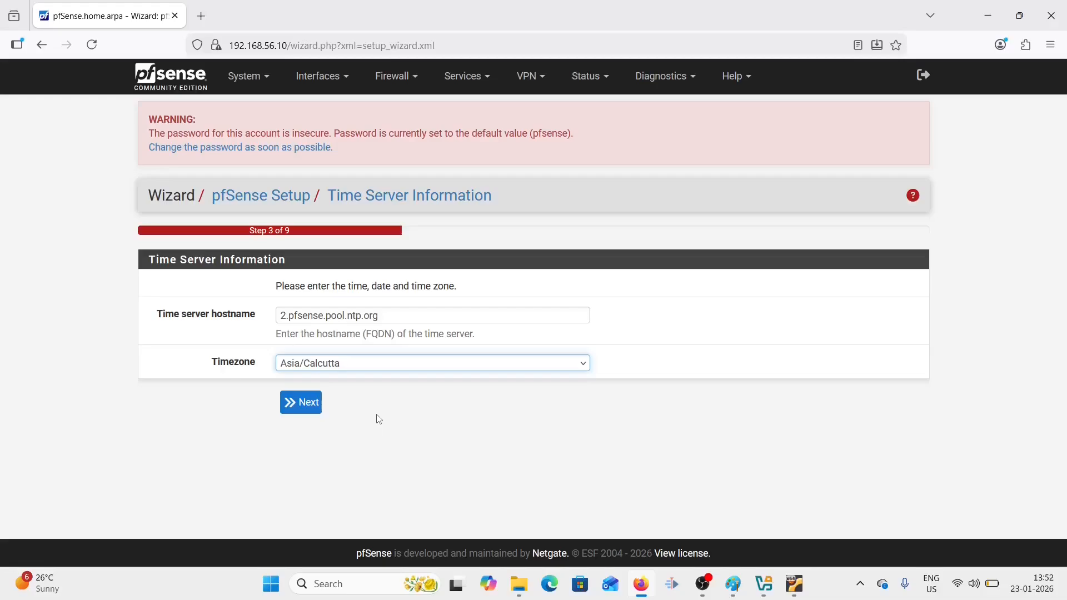
pyautogui.click(309, 411)
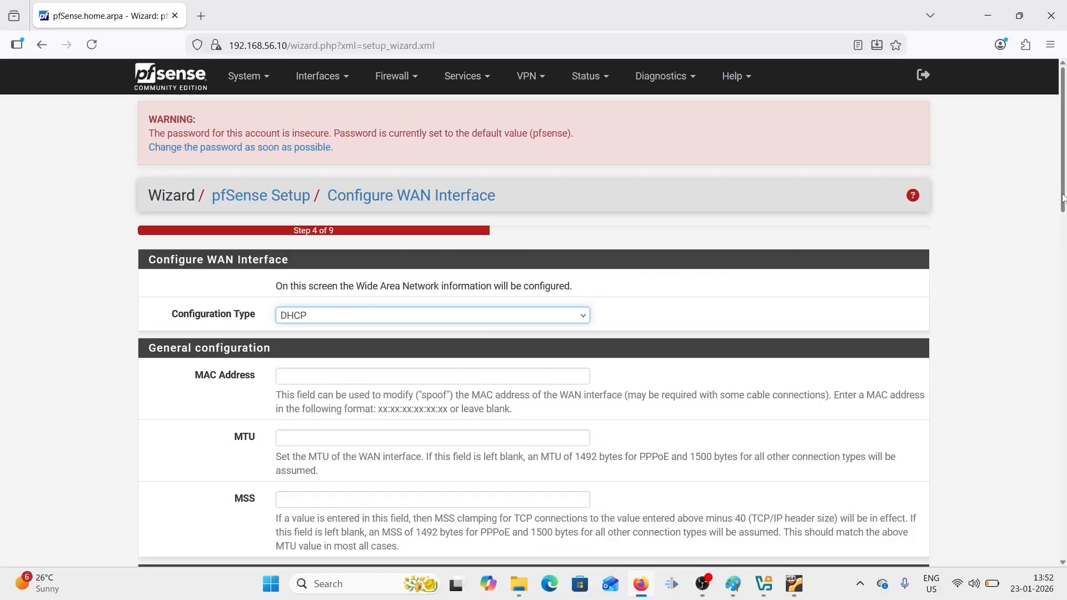
# - Confirm DHCP as the WAN configuration type, dismiss the low-battery warning, and continue
pyautogui.scroll(-3, 1063, 198)
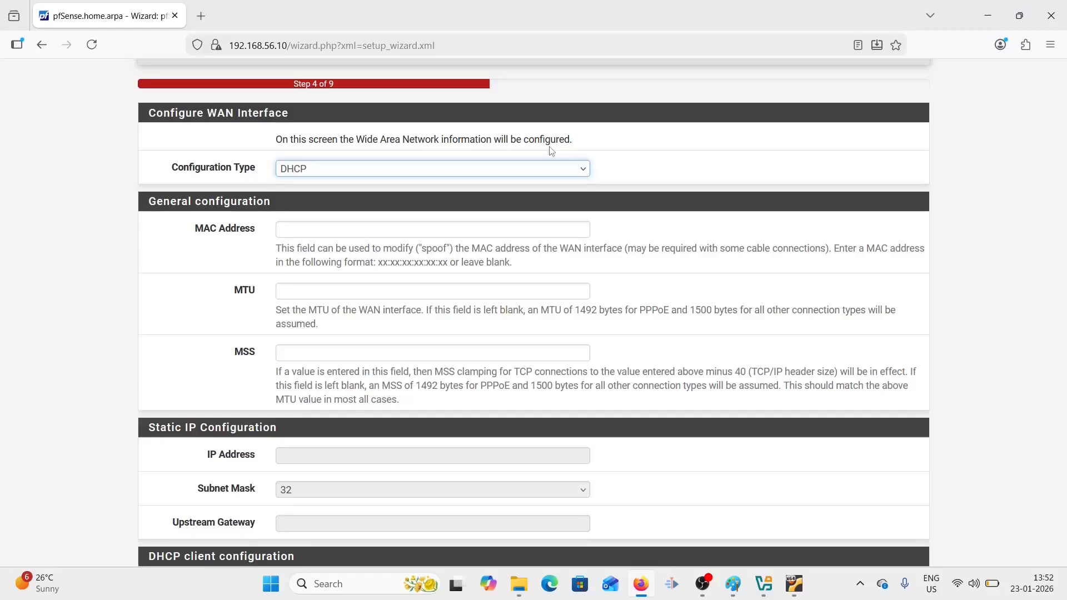
pyautogui.click(582, 169)
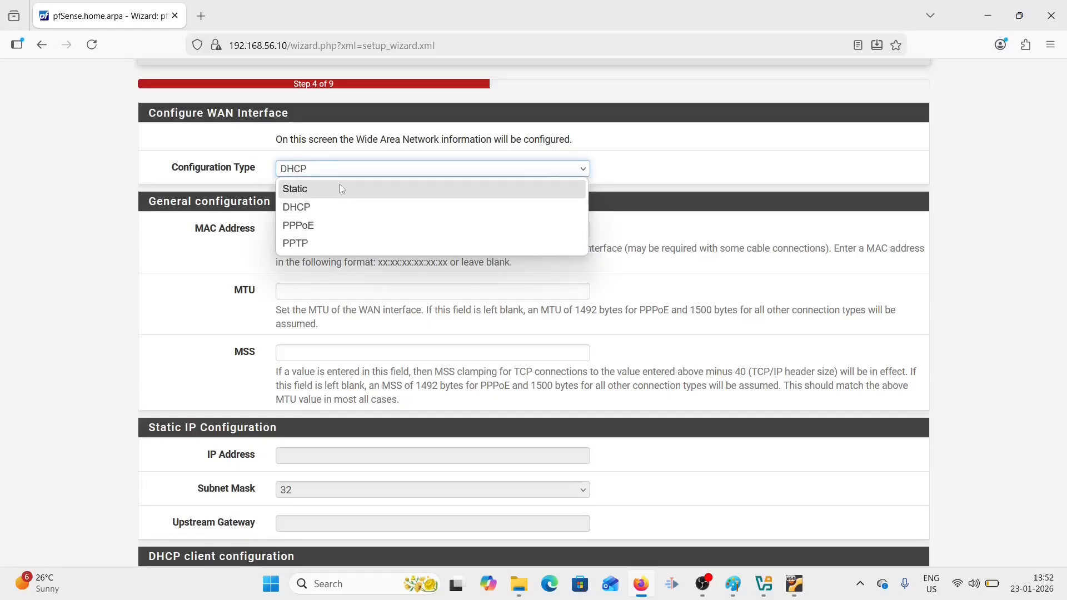
pyautogui.click(355, 216)
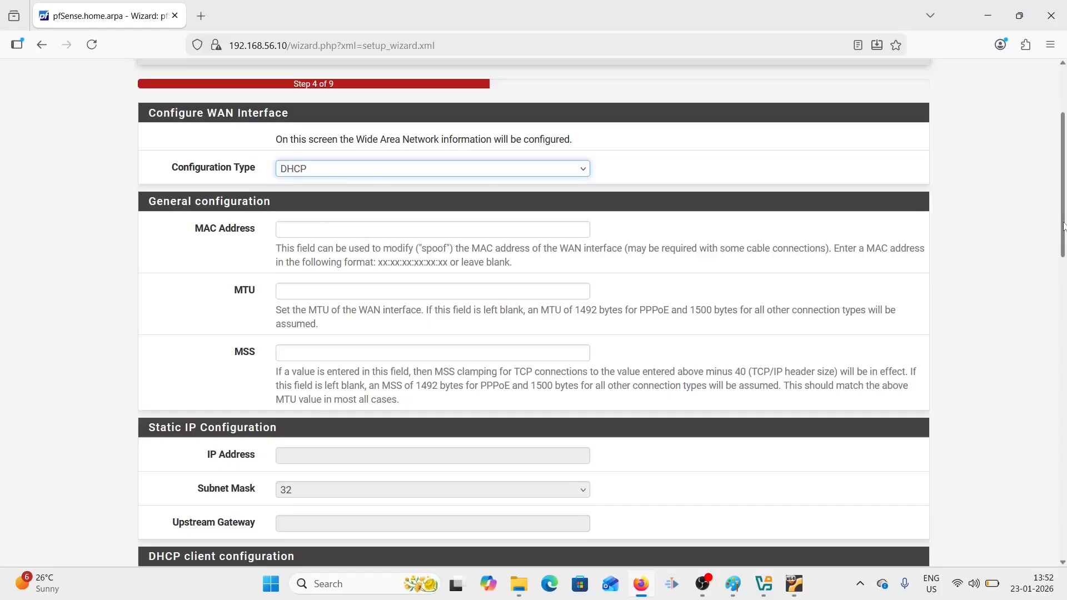
pyautogui.moveTo(1064, 226); pyautogui.dragTo(1064, 528)
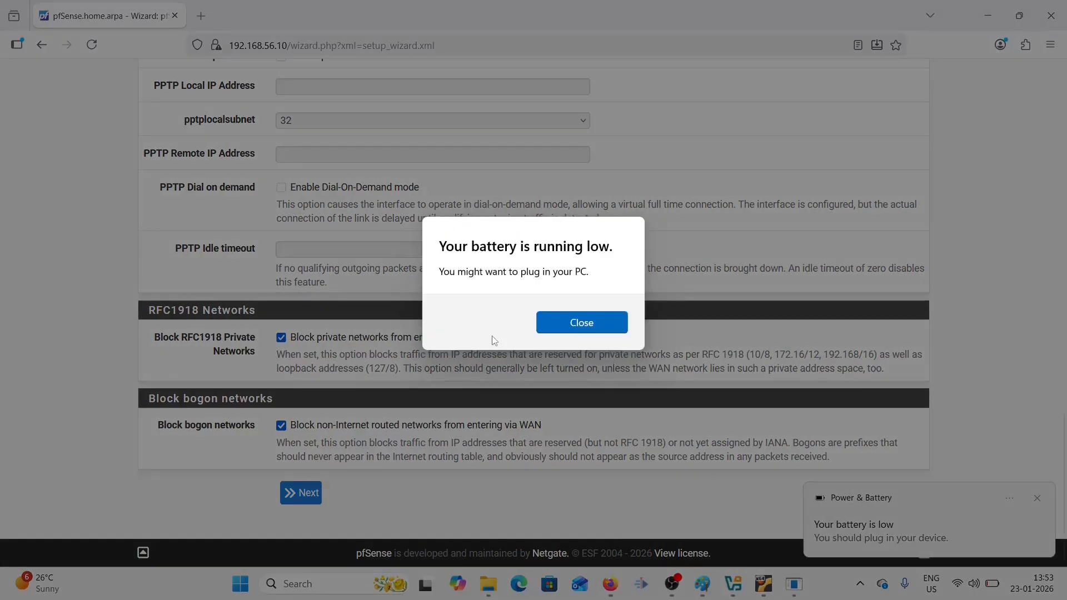
pyautogui.click(582, 322)
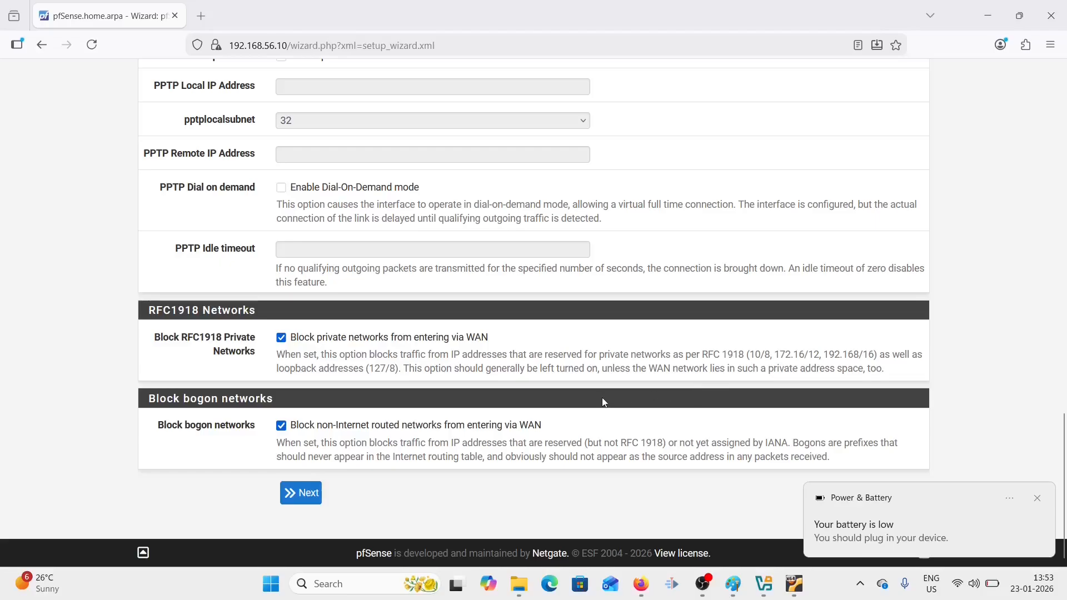
pyautogui.click(316, 499)
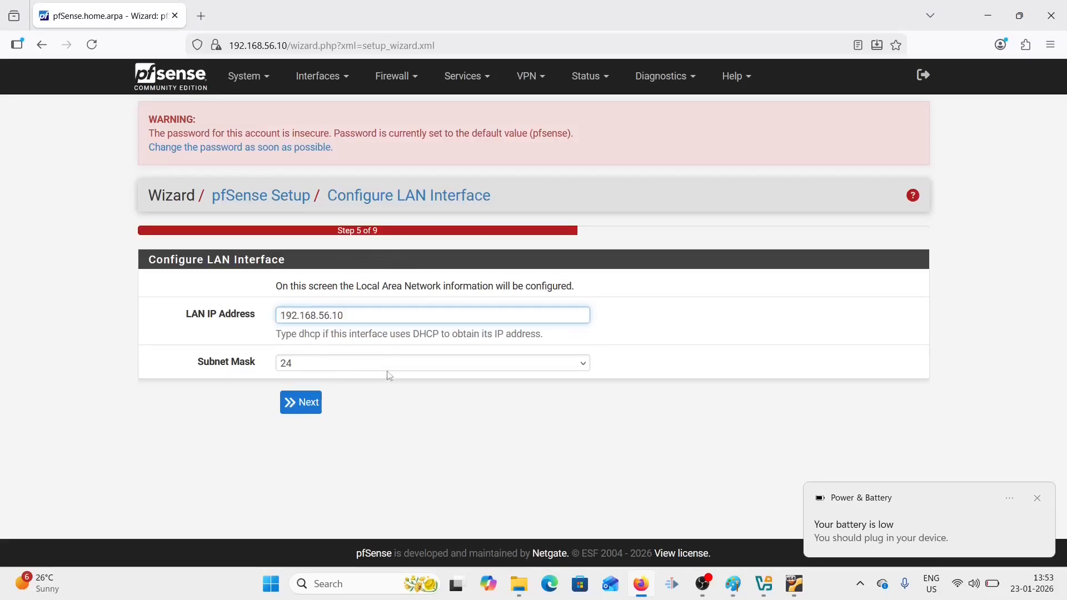
# - Accept LAN 192.168.56.10/24, then enter and confirm the new admin password
pyautogui.click(313, 411)
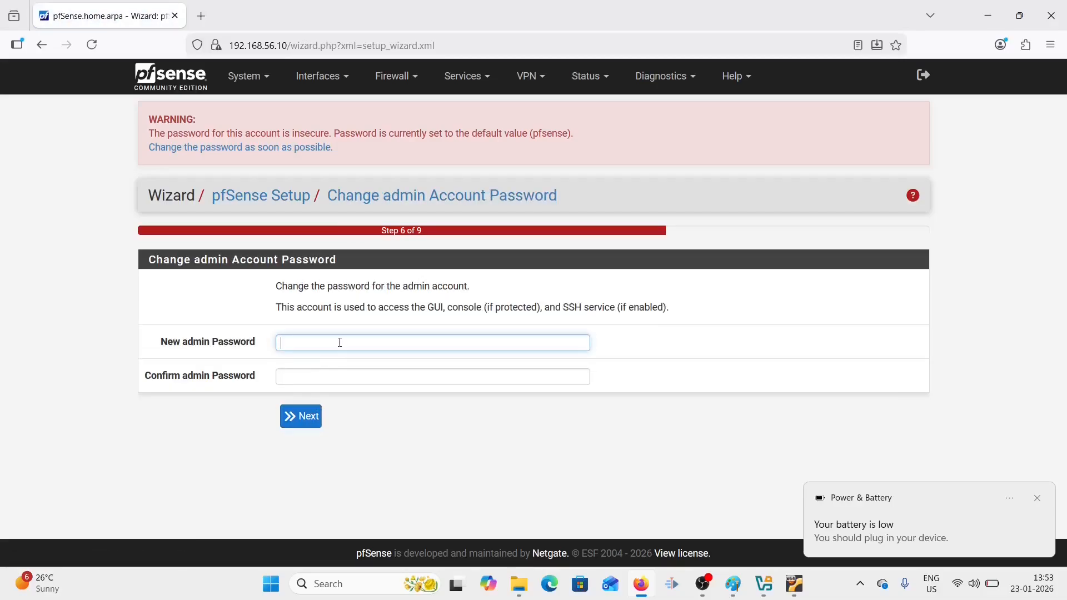
pyautogui.write('********')
pyautogui.press('Tab')
pyautogui.write('******')
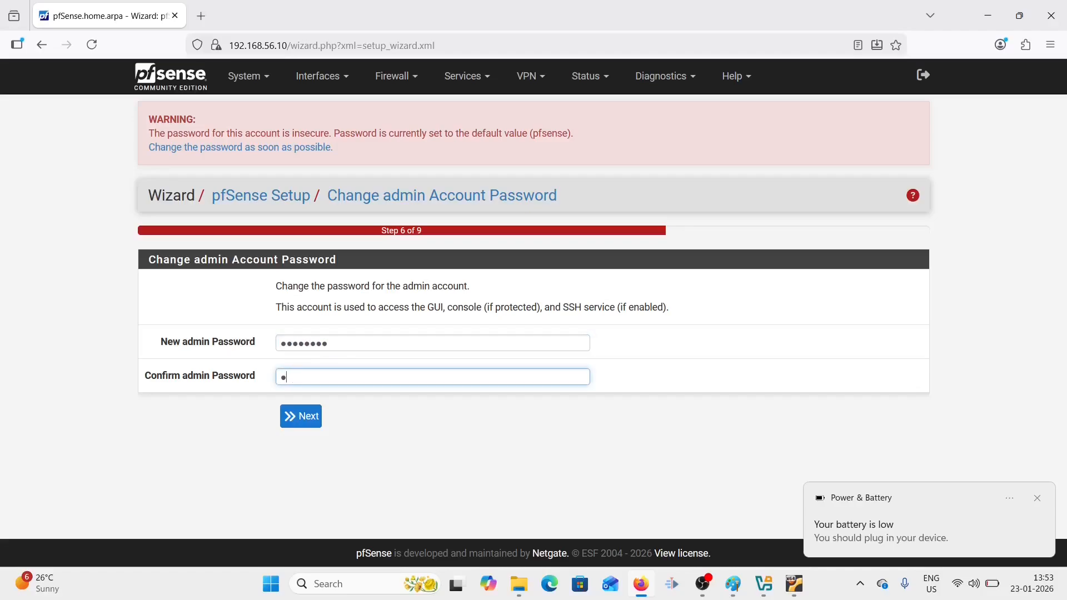
pyautogui.write('**')
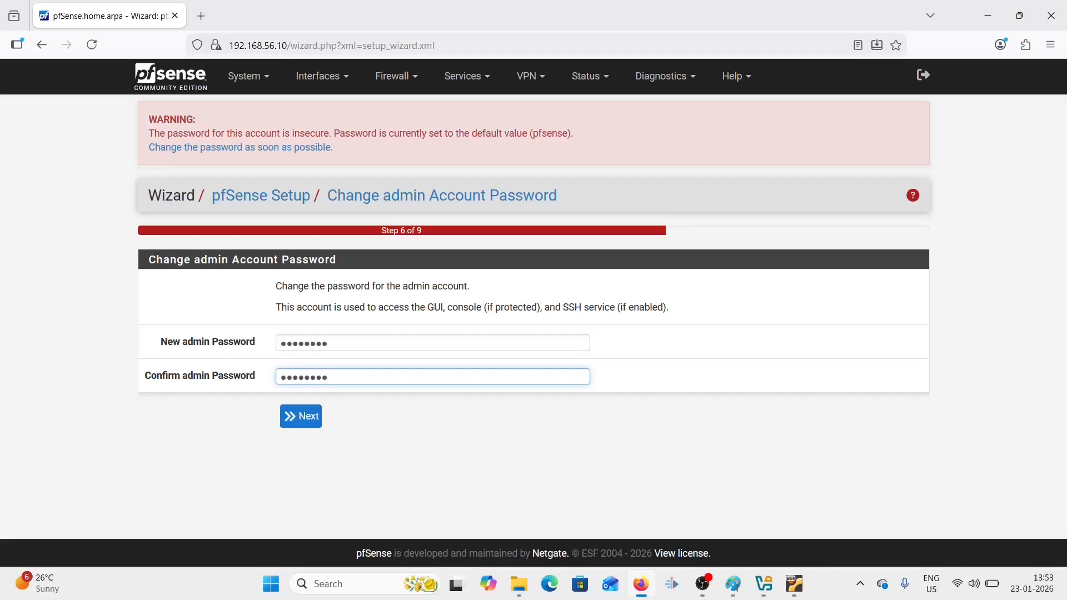
pyautogui.click(313, 427)
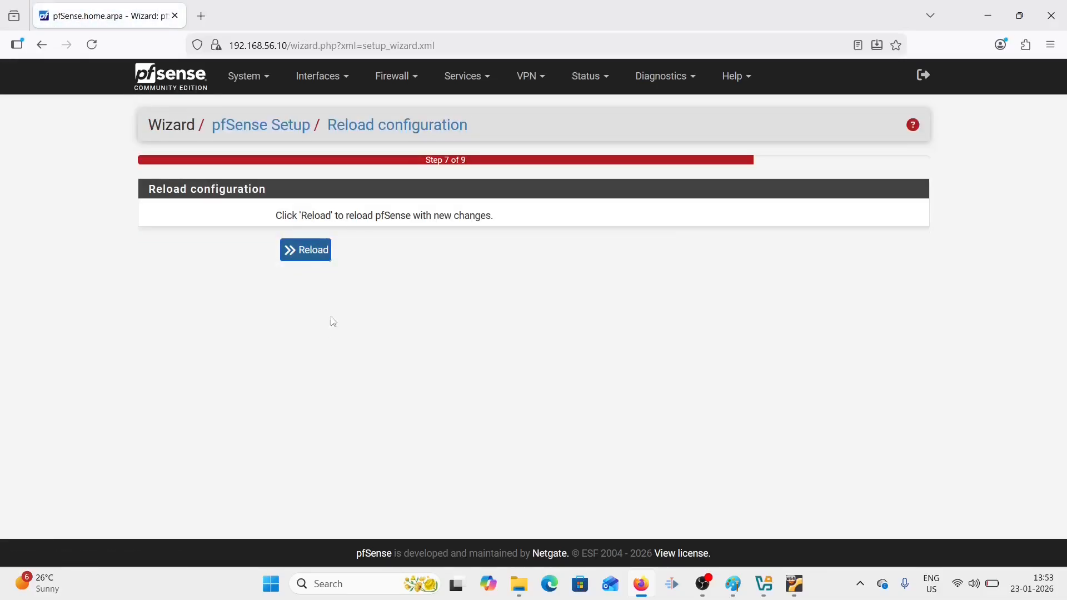
# - Reload the new configuration, then check for pfSense software updates
pyautogui.click(322, 258)
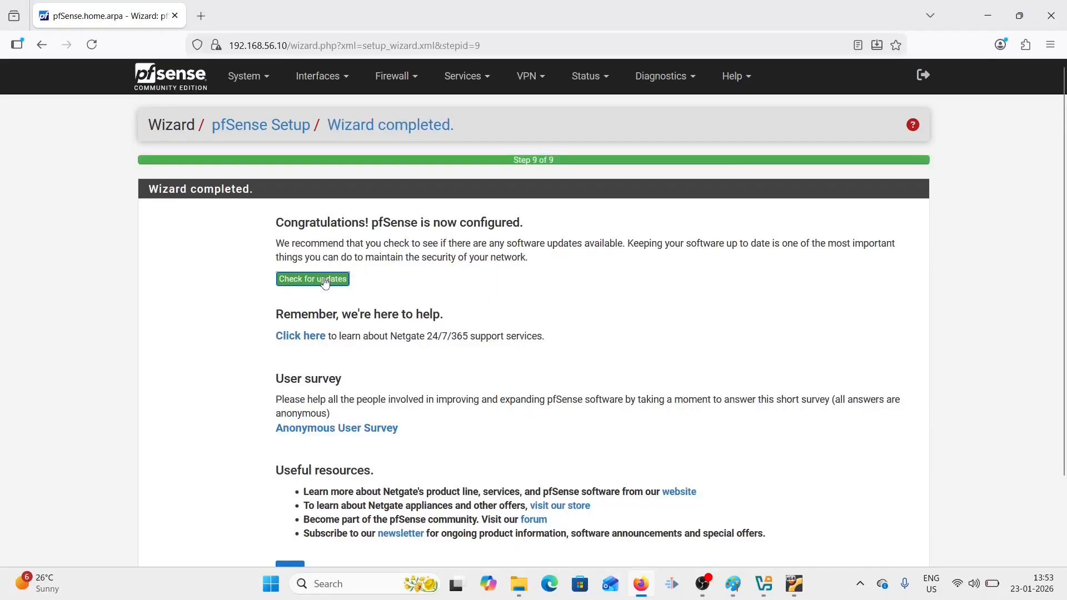
pyautogui.click(326, 281)
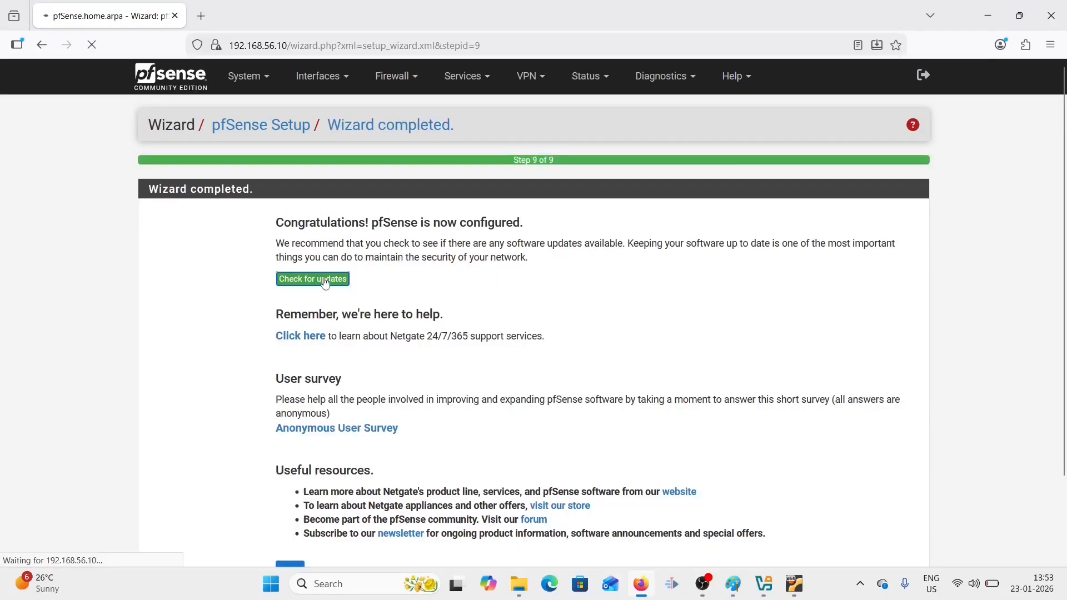